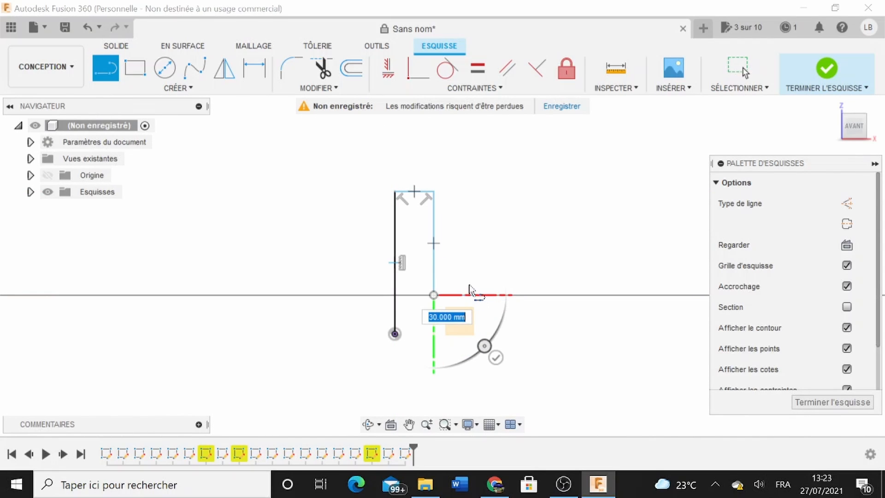
# Complete the stepped U-shaped profile with 30 mm notch floor and short-arm top lines, closing the outline back at the origin.
pyautogui.click(471, 292)
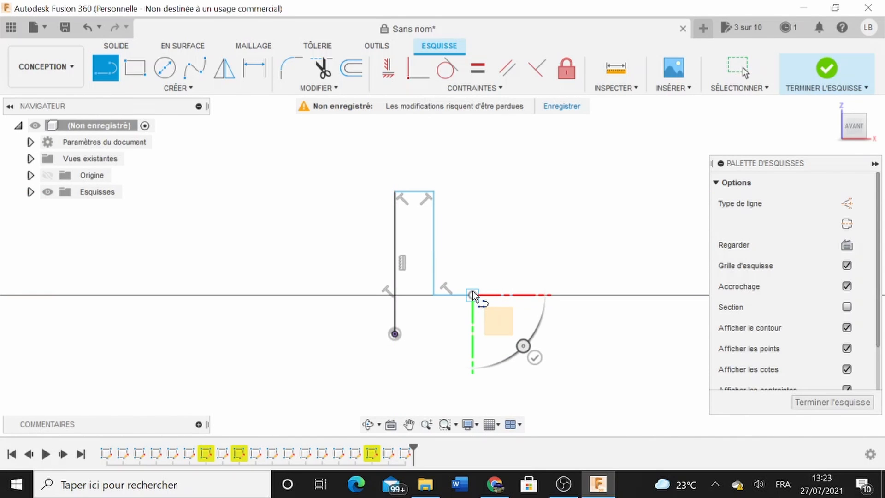
pyautogui.moveTo(472, 295); pyautogui.dragTo(471, 256)
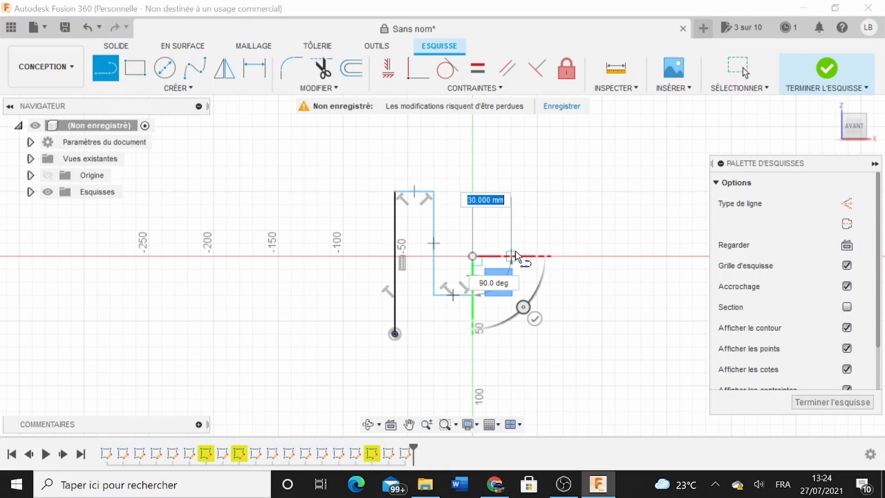
pyautogui.click(514, 254)
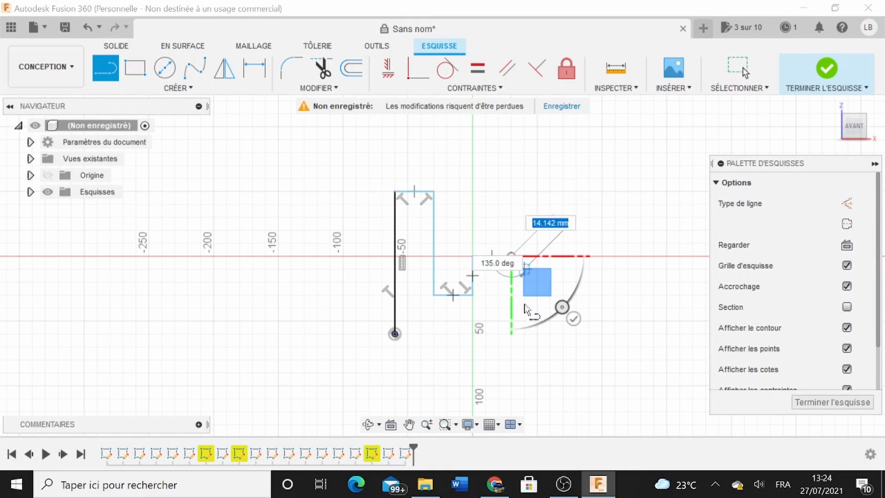
pyautogui.click(512, 334)
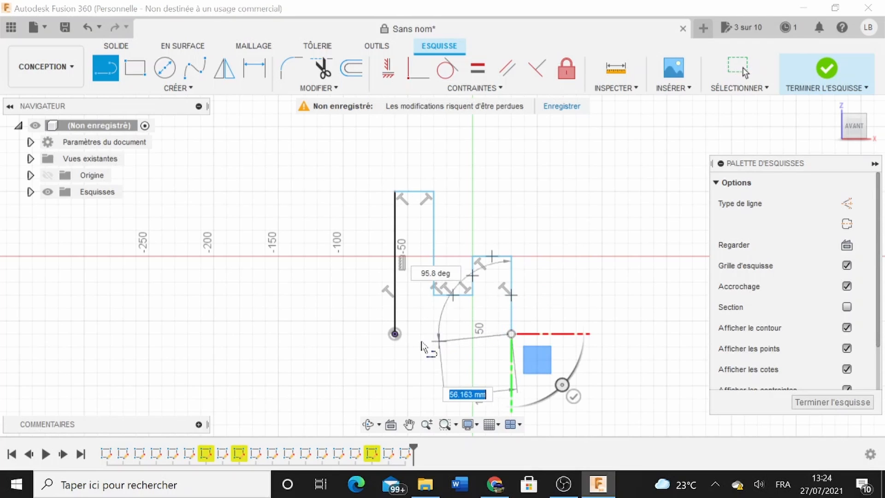
pyautogui.click(394, 333)
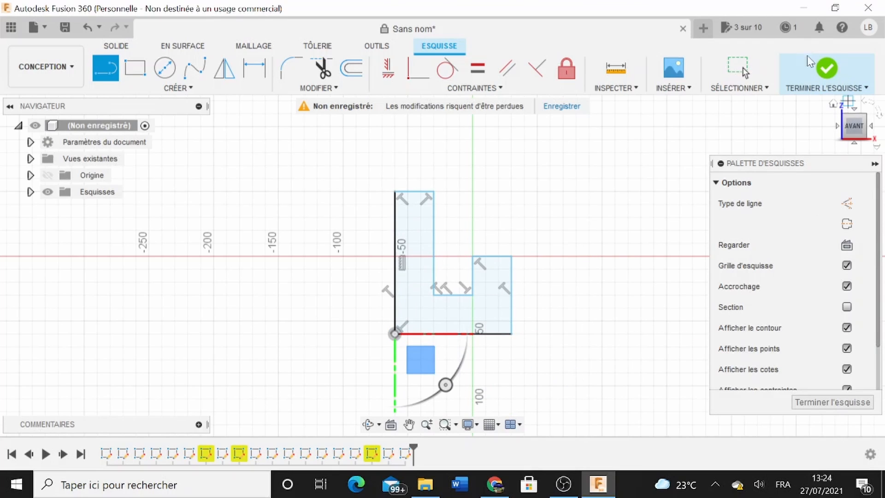
# Fillet both outer lower corners of the profile and the two inner notch corners with a 15 mm radius.
pyautogui.click(291, 69)
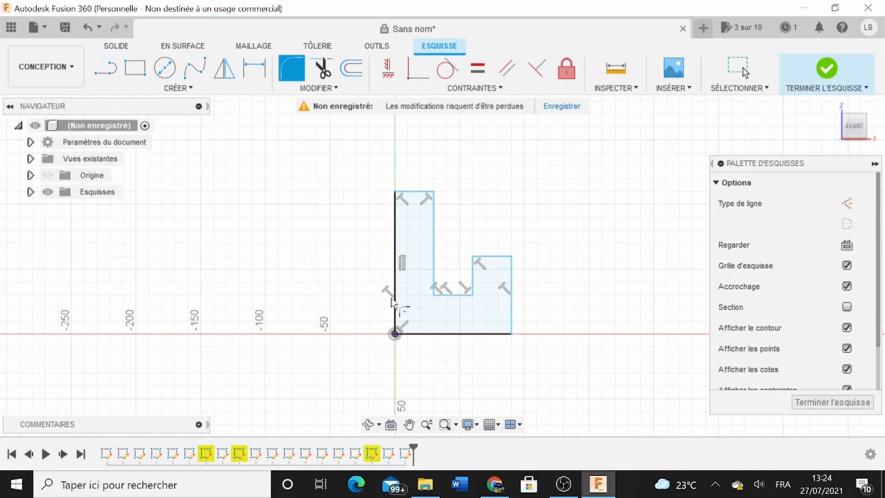
pyautogui.click(394, 328)
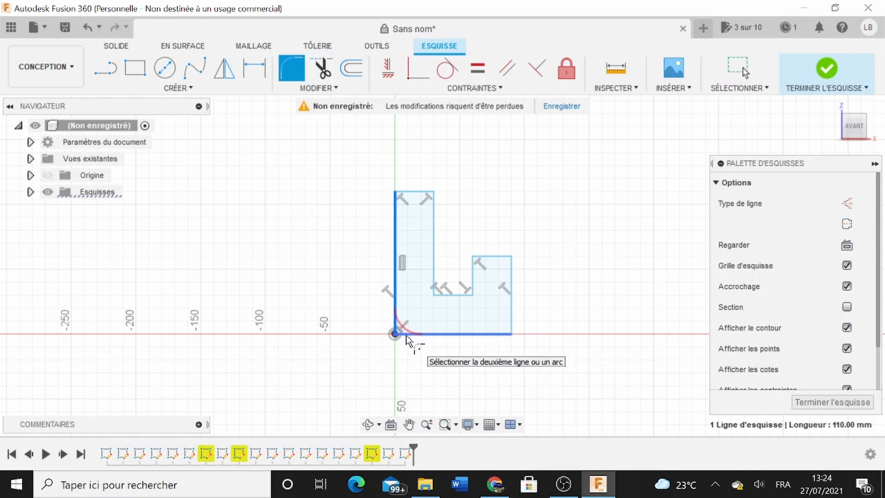
pyautogui.click(410, 334)
pyautogui.click(509, 324)
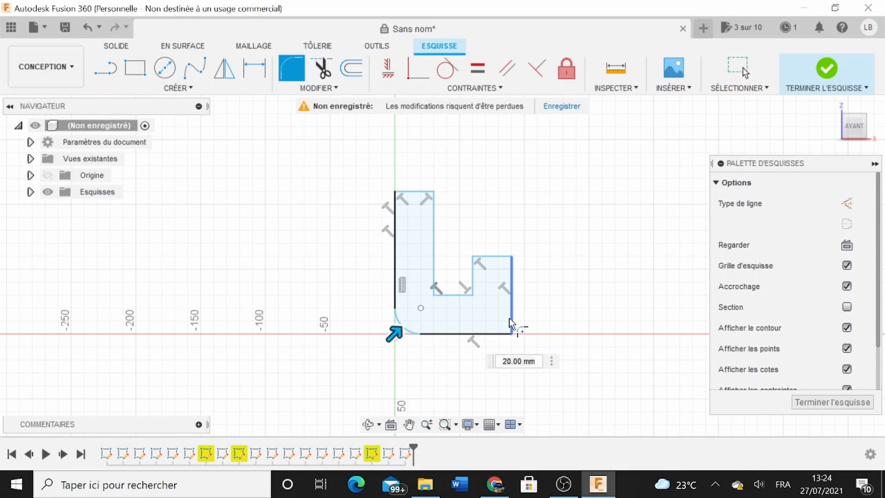
pyautogui.click(488, 335)
pyautogui.click(437, 282)
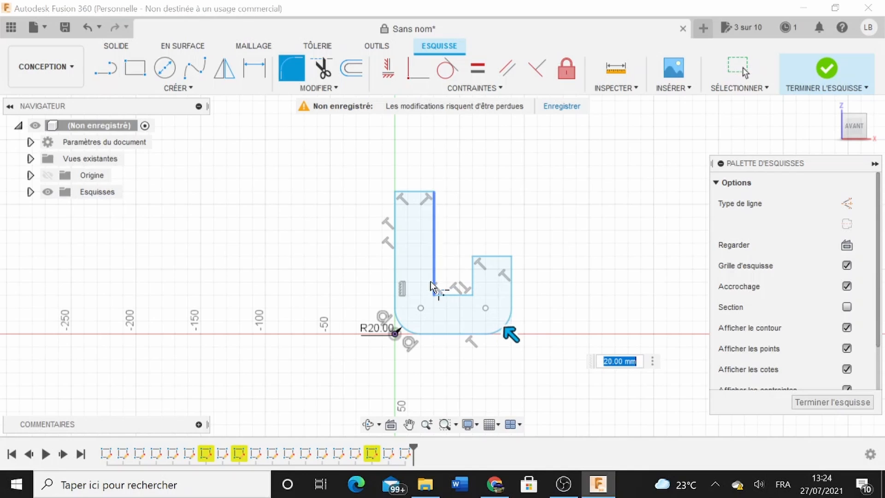
pyautogui.click(472, 290)
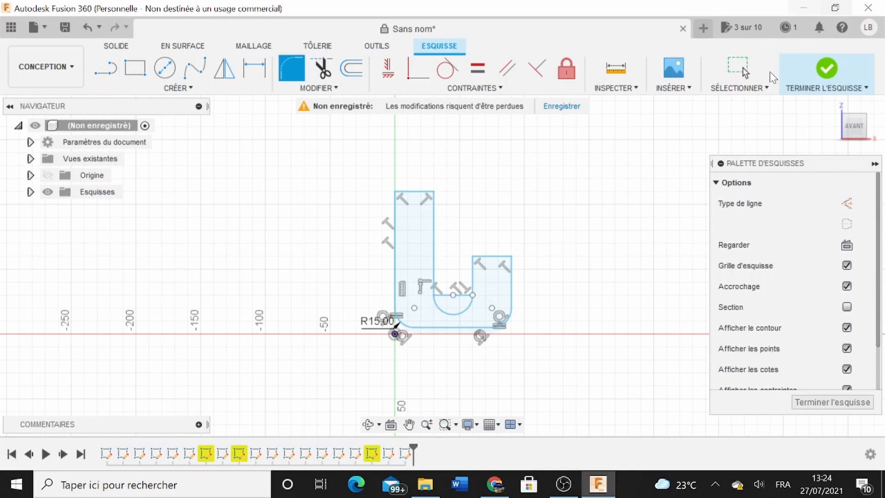
# Delete the leftover straight line across the notch above the rounded arc.
pyautogui.click(742, 68)
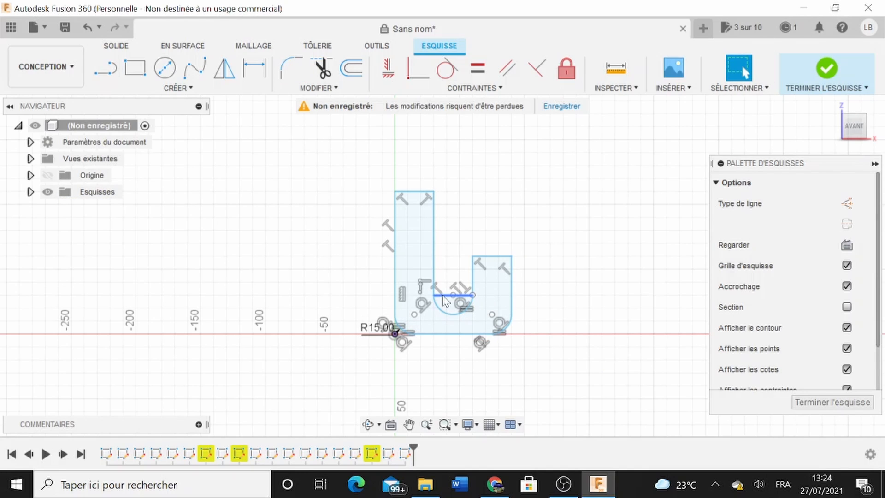
pyautogui.click(444, 296)
pyautogui.press('Delete')
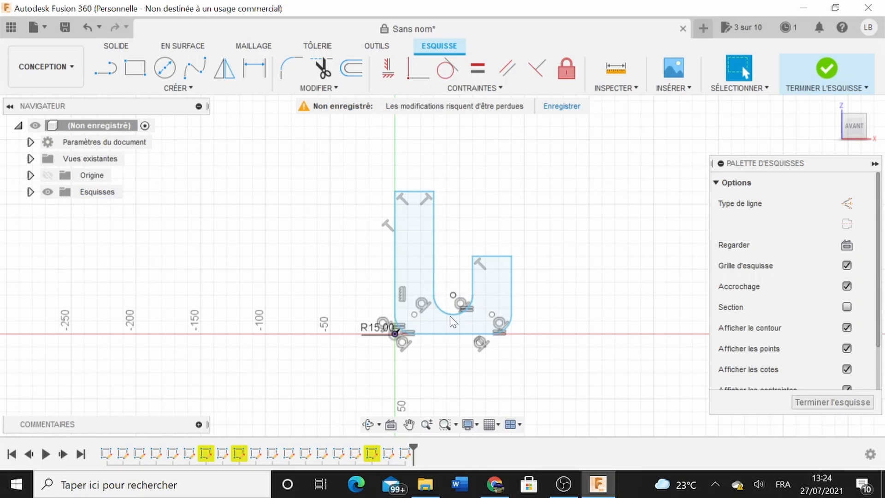
# Move the notch arc upward until its lowest point sits at the deleted line's level, and finish the sketch.
pyautogui.click(453, 317)
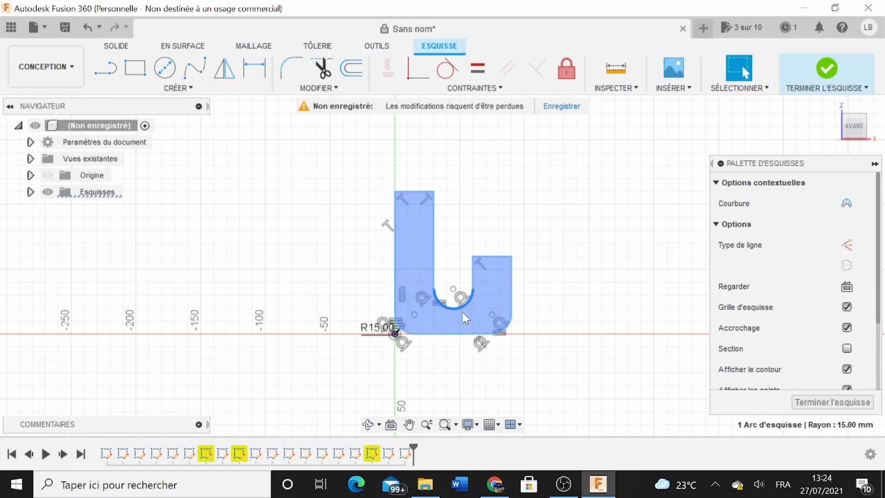
pyautogui.click(447, 358)
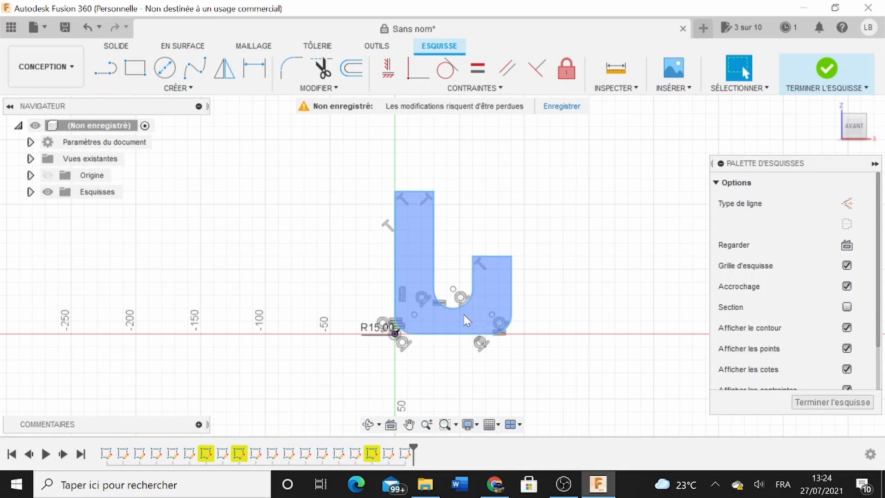
pyautogui.click(451, 308)
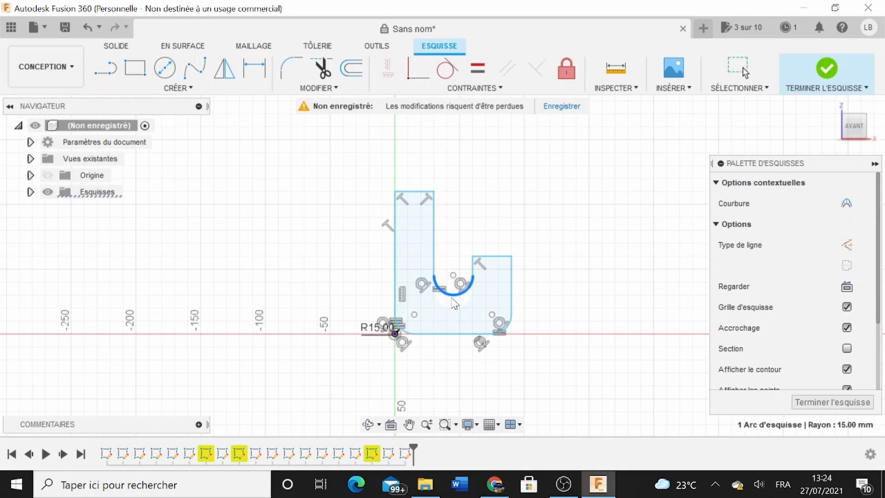
pyautogui.click(579, 335)
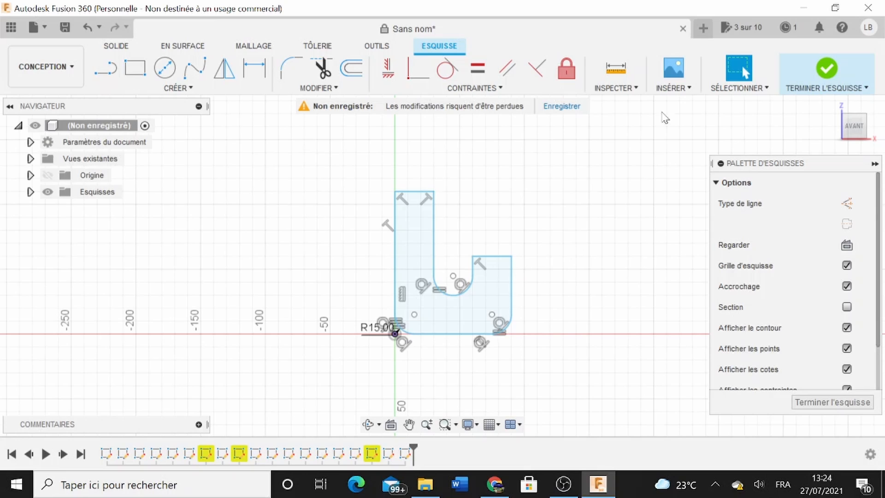
pyautogui.click(826, 70)
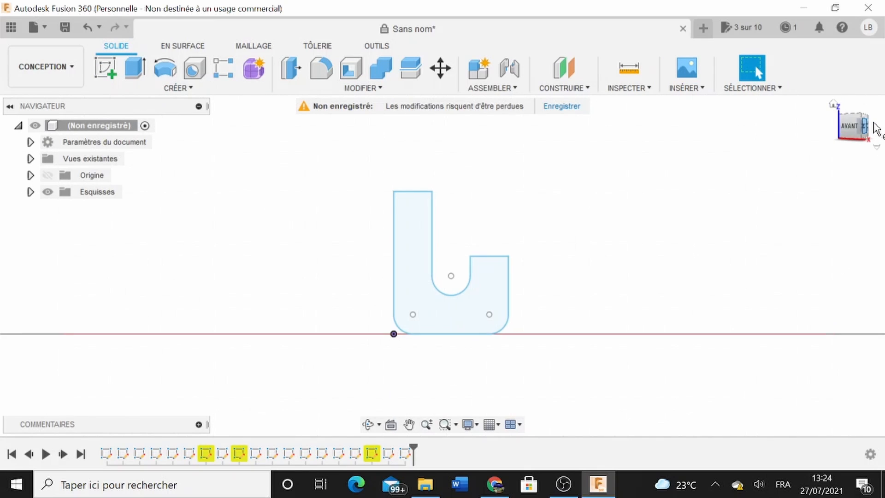
# Extrude the profile 60 mm as a new body.
pyautogui.click(872, 127)
pyautogui.click(141, 79)
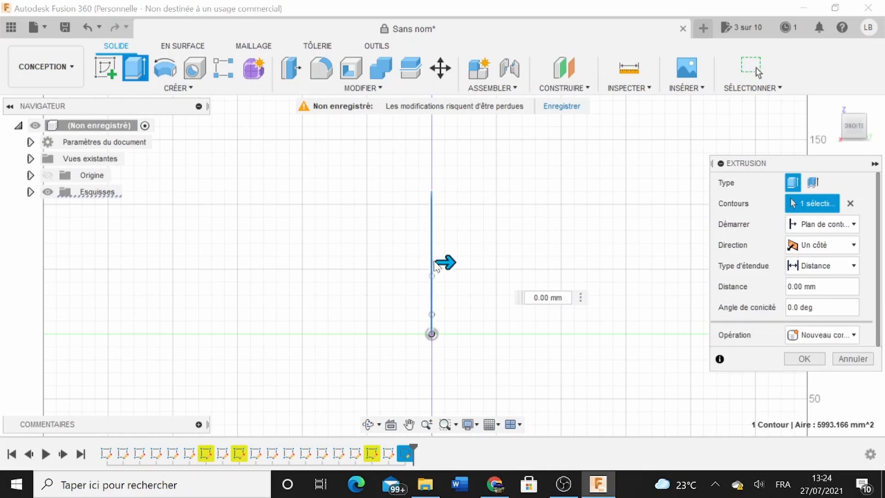
pyautogui.moveTo(444, 261); pyautogui.dragTo(489, 263)
pyautogui.write('7')
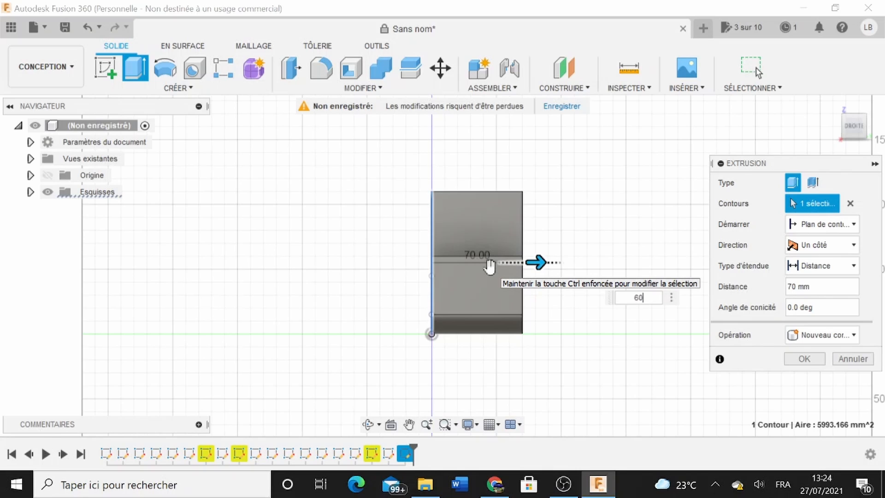
pyautogui.press('Return')
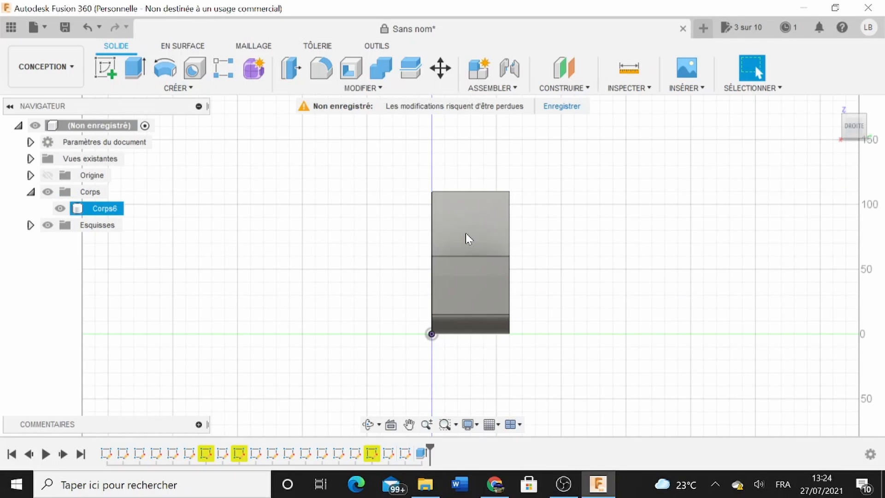
# Sketch a 40 mm diameter circle centred on the exposed upper part of the tall arm's notch-side face.
pyautogui.scroll(6, 466, 232)
pyautogui.moveTo(470, 230); pyautogui.dragTo(441, 287, button='middle')
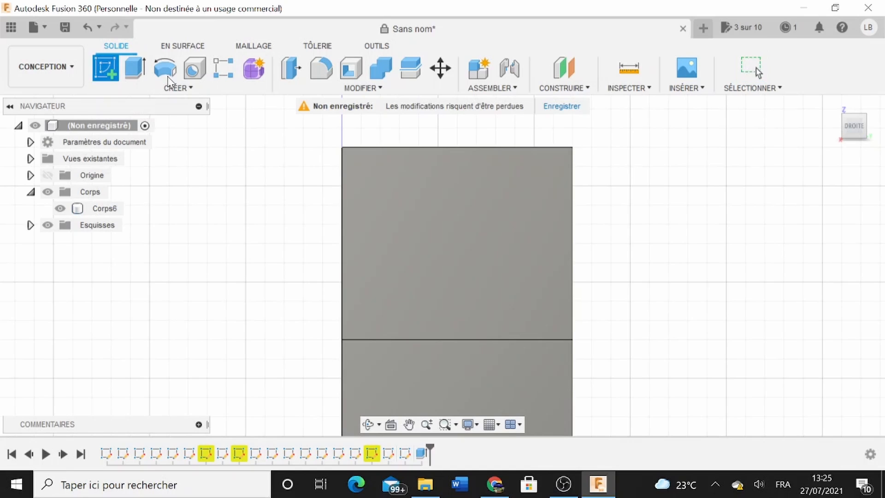
pyautogui.click(416, 228)
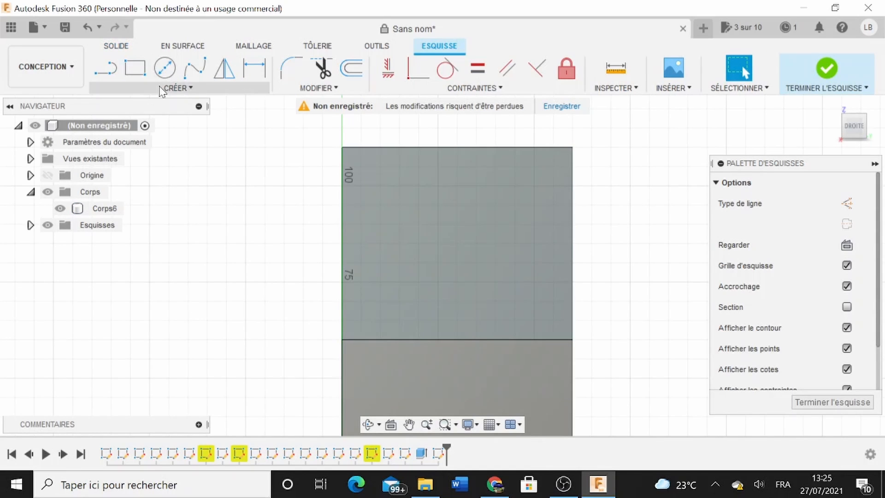
pyautogui.click(165, 68)
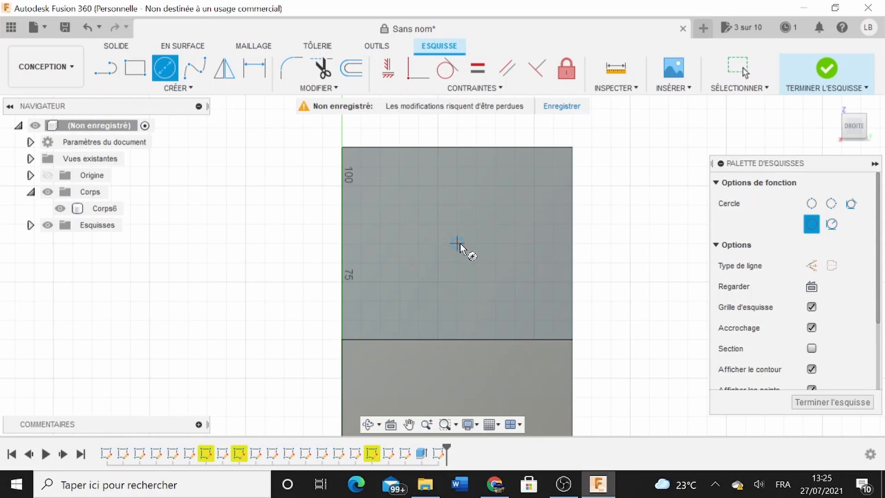
pyautogui.click(456, 243)
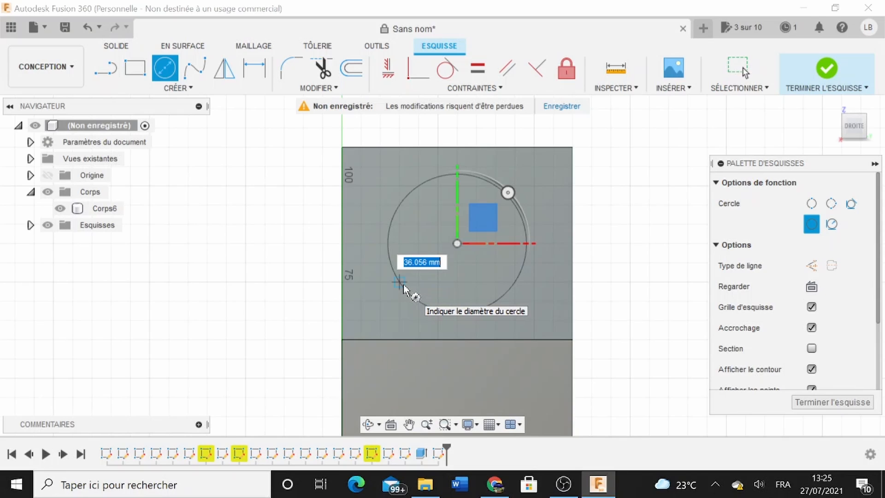
pyautogui.write('30')
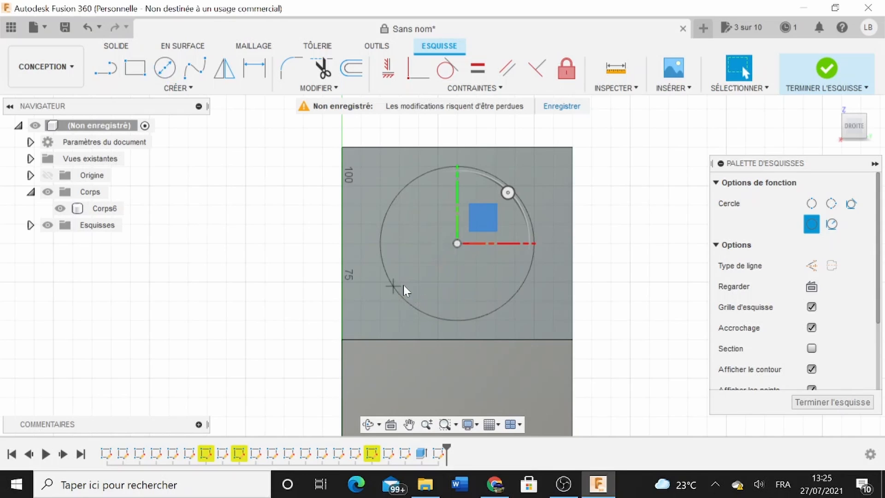
pyautogui.press('Return')
pyautogui.press('Escape')
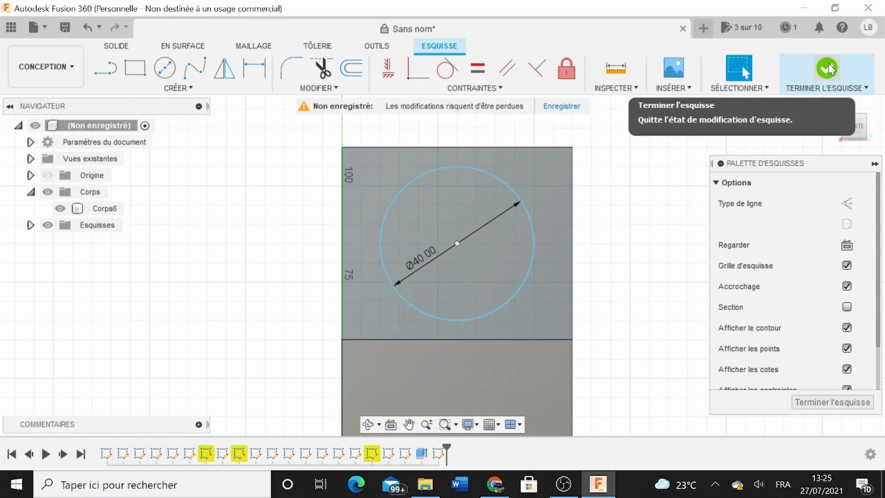
pyautogui.click(825, 70)
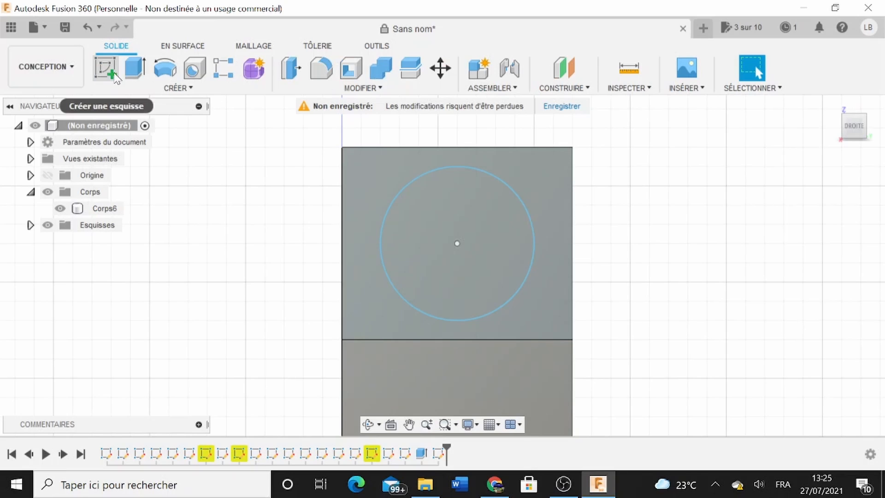
# Cut-extrude the circle by -30 mm to make a hole through the tall arm.
pyautogui.click(123, 71)
pyautogui.click(470, 245)
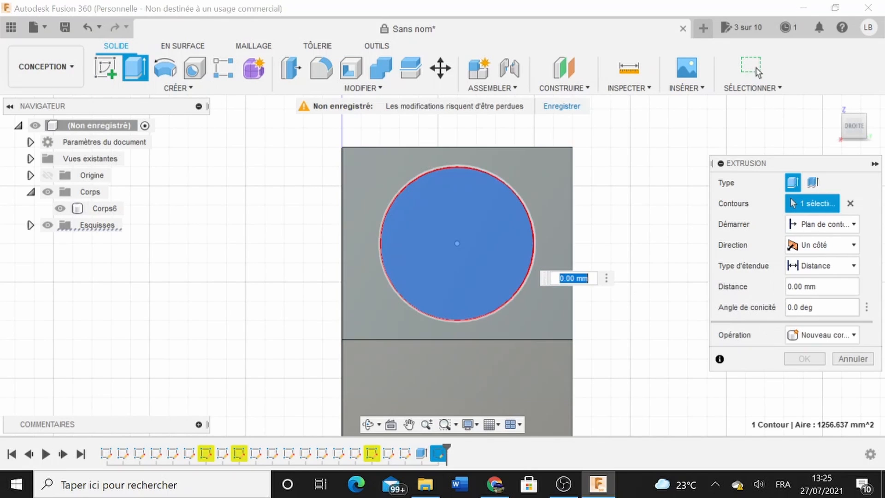
pyautogui.click(812, 336)
pyautogui.click(818, 369)
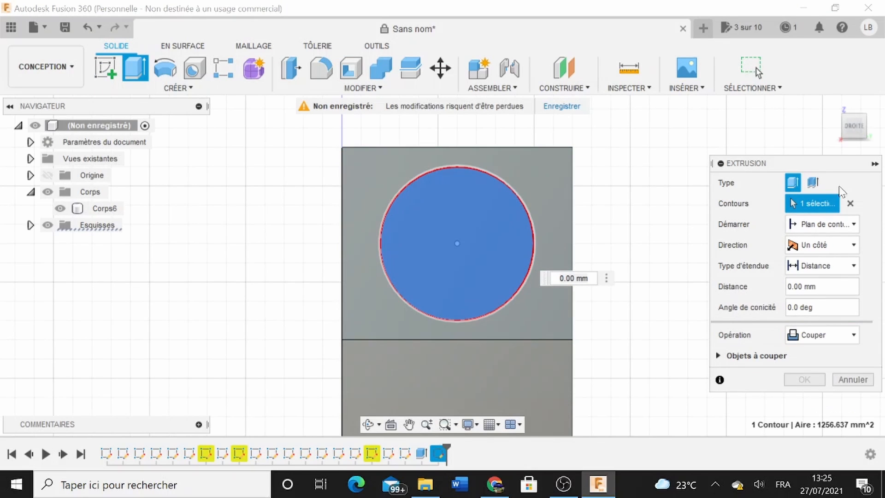
pyautogui.click(844, 127)
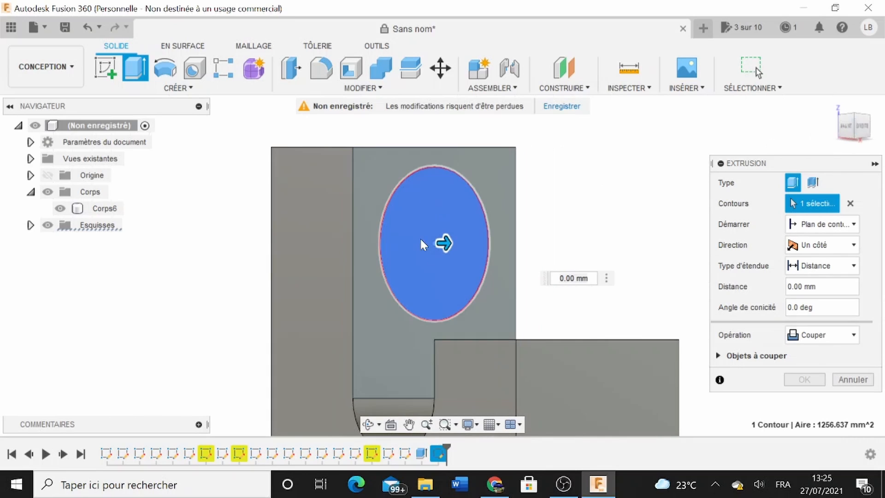
pyautogui.moveTo(444, 243); pyautogui.dragTo(343, 243)
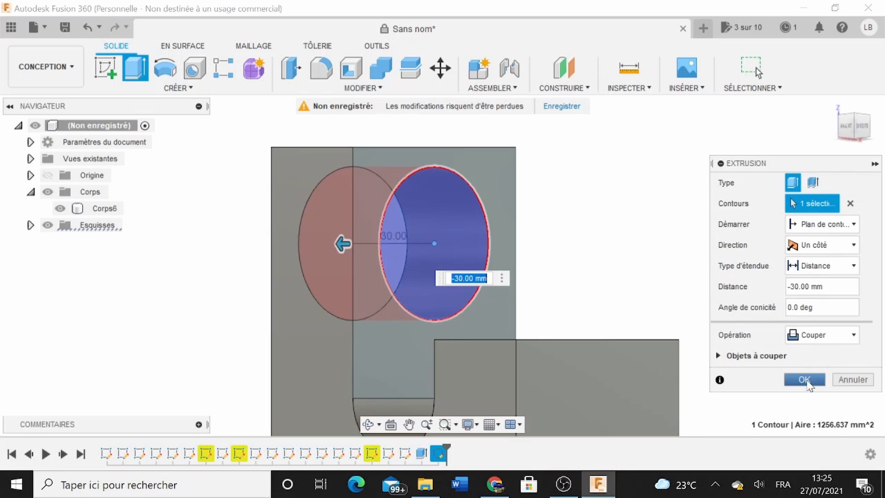
pyautogui.click(804, 380)
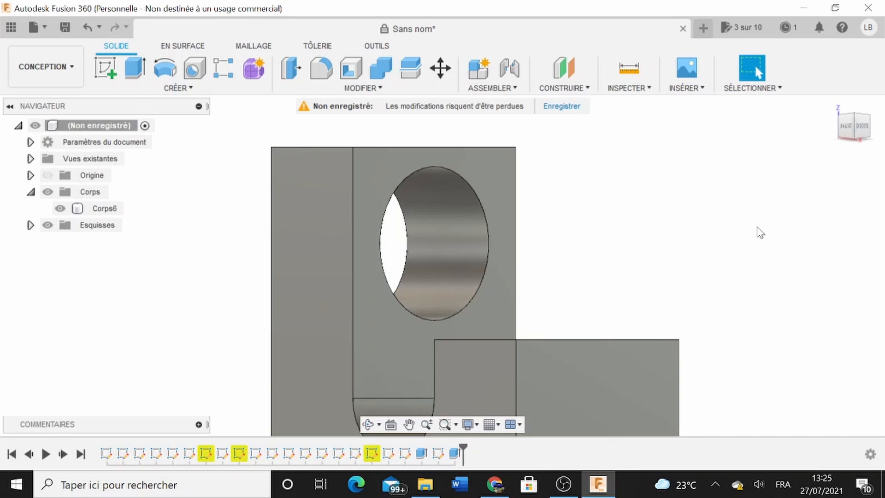
pyautogui.moveTo(644, 325); pyautogui.dragTo(646, 247, button='middle')
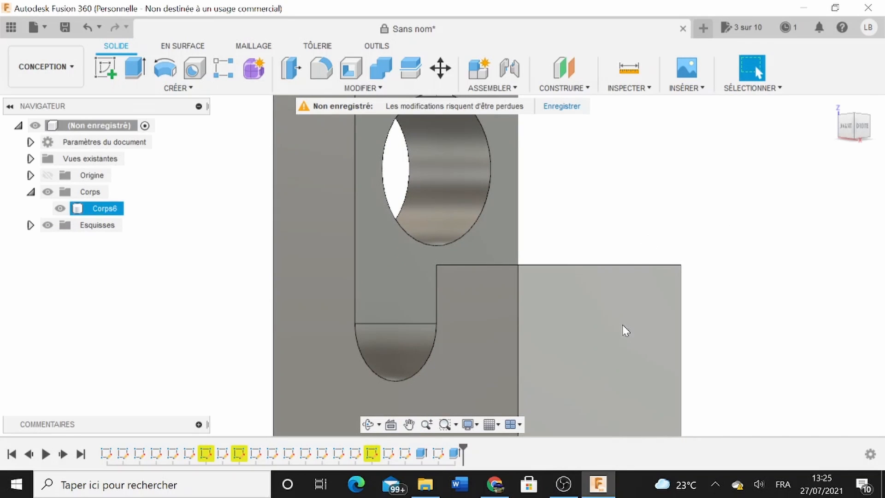
pyautogui.moveTo(623, 325); pyautogui.dragTo(625, 322, button='middle')
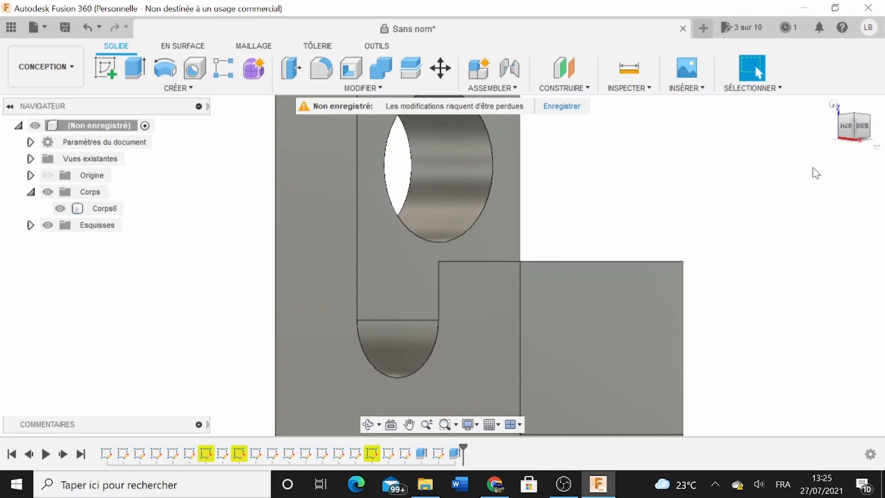
pyautogui.click(846, 129)
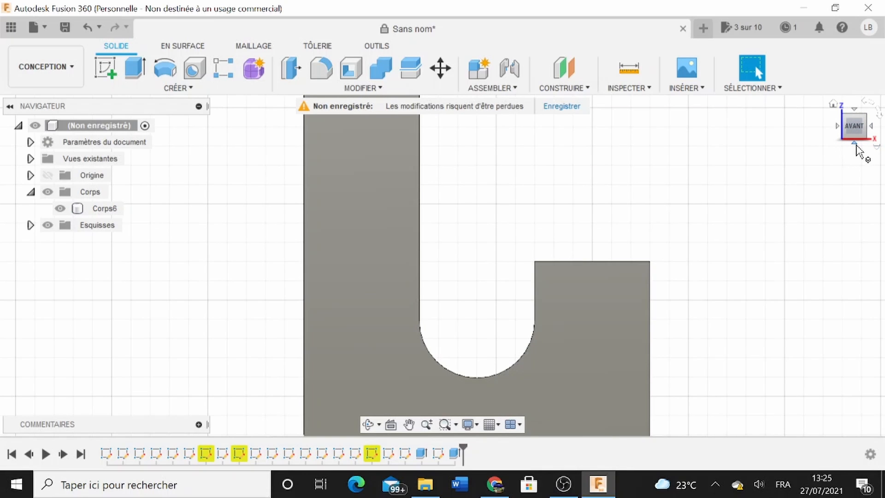
# Sketch a 40 × 90 mm rectangle on the bracket's flat underside, spanning its full length and centred across its width, and finish the sketch.
pyautogui.click(855, 145)
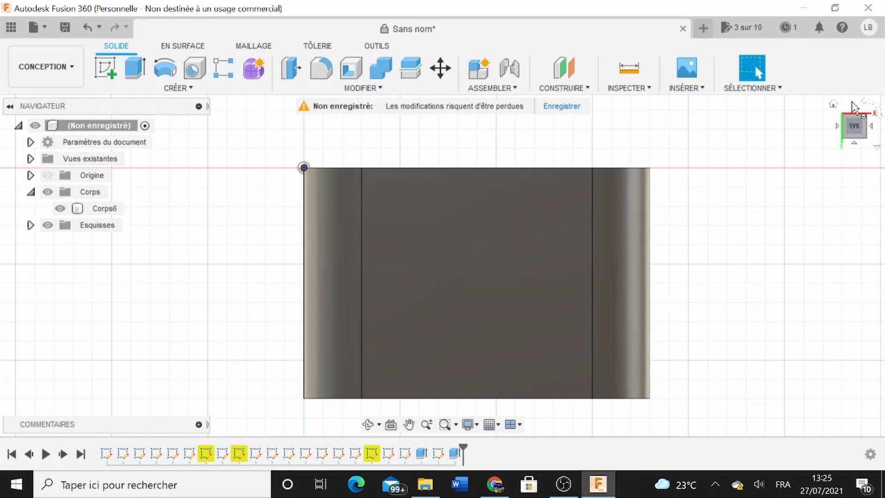
pyautogui.click(855, 112)
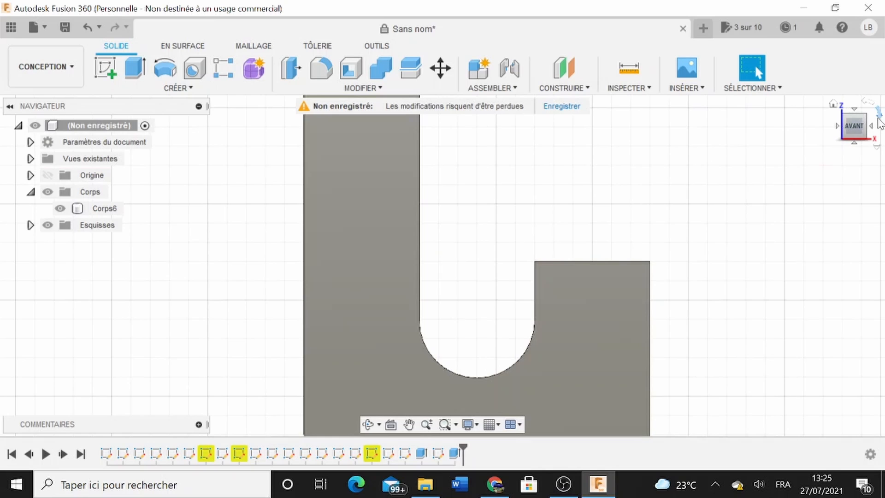
pyautogui.click(878, 121)
pyautogui.click(878, 121)
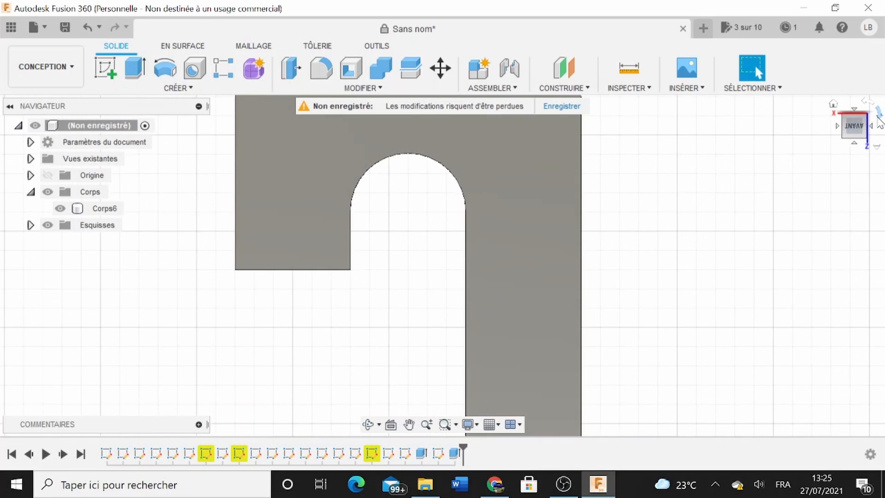
pyautogui.click(878, 121)
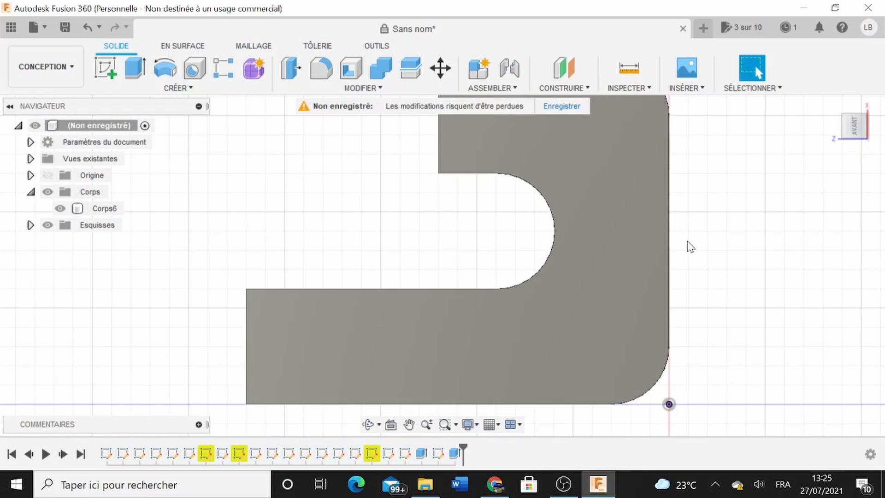
pyautogui.scroll(-2, 691, 244)
pyautogui.moveTo(712, 240); pyautogui.dragTo(650, 268, button='middle')
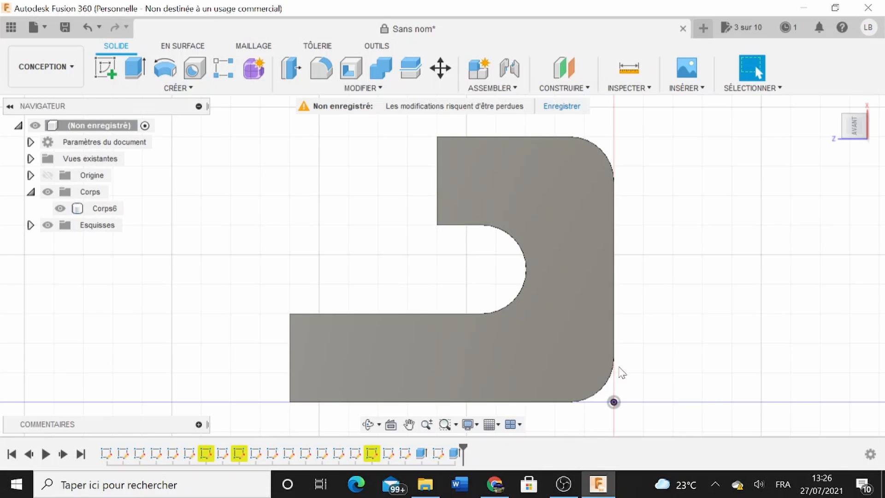
pyautogui.moveTo(845, 134)
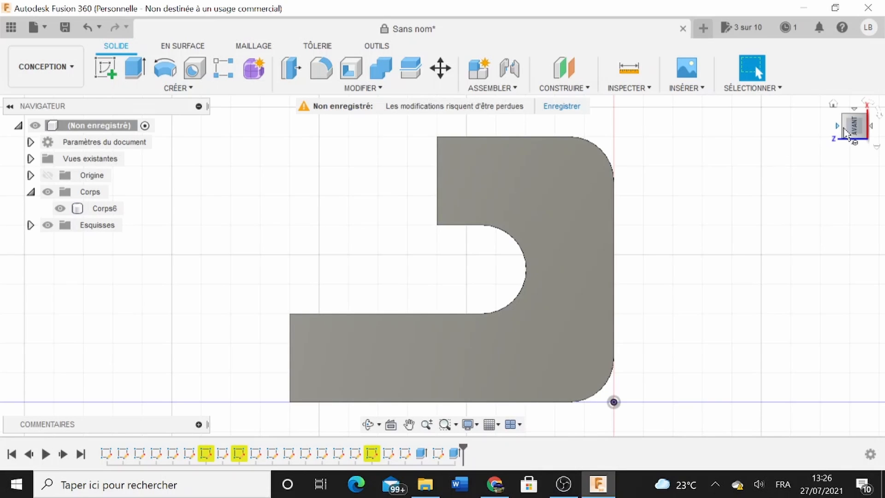
pyautogui.click(871, 126)
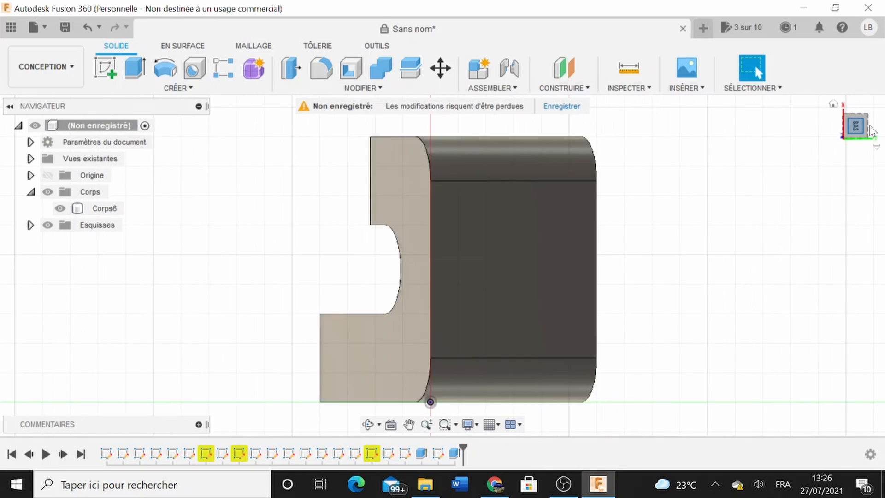
pyautogui.click(107, 69)
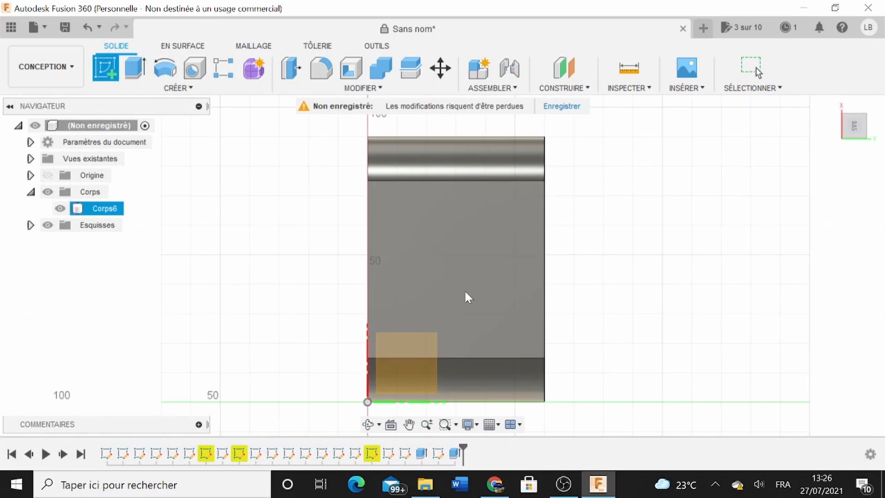
pyautogui.click(463, 292)
pyautogui.click(135, 74)
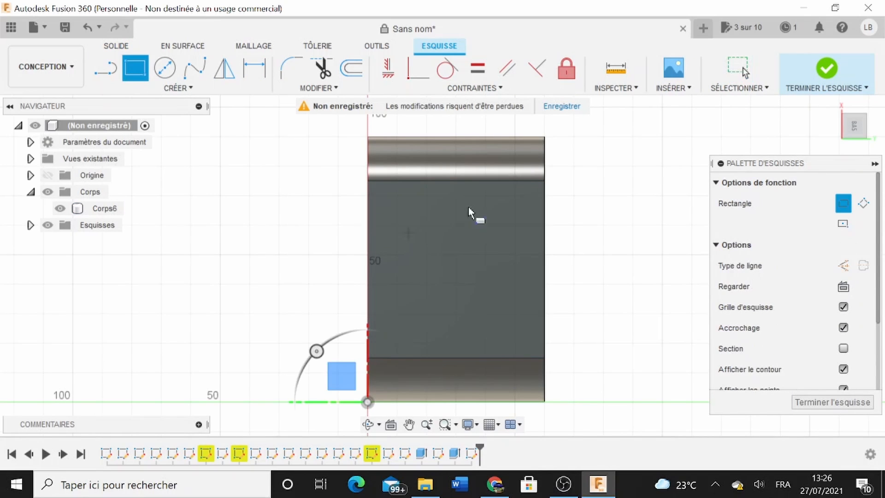
pyautogui.click(397, 136)
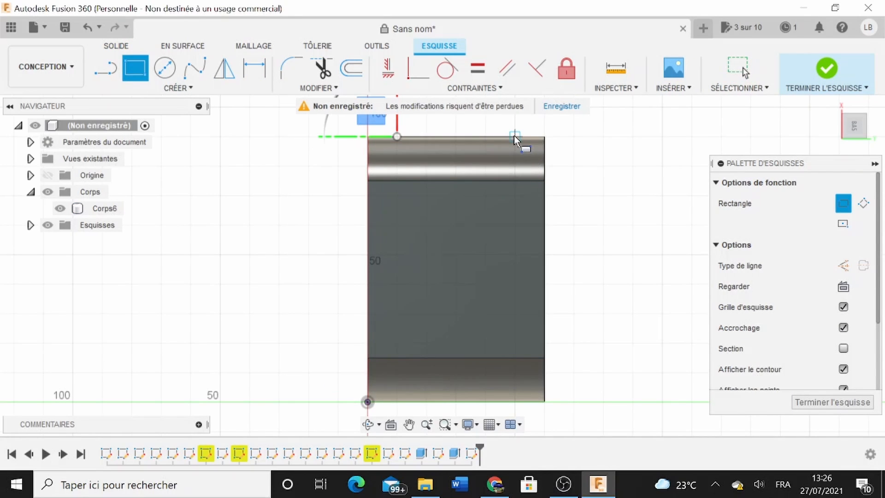
pyautogui.click(513, 402)
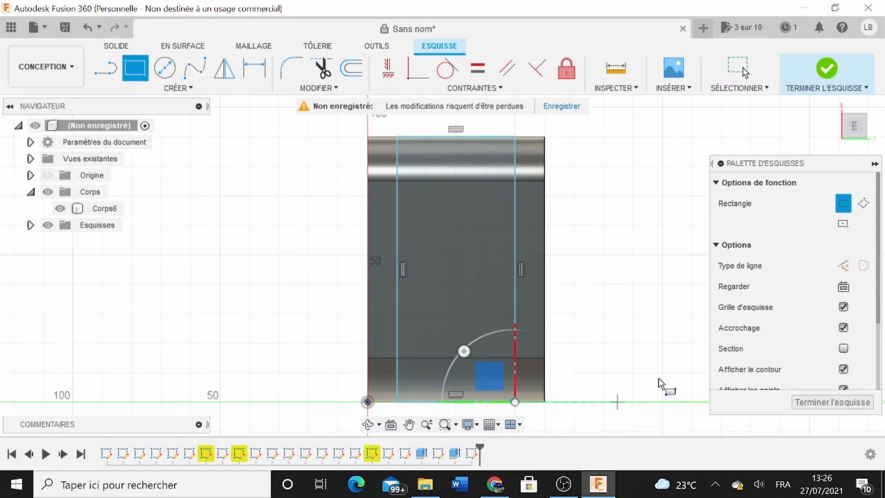
pyautogui.click(826, 69)
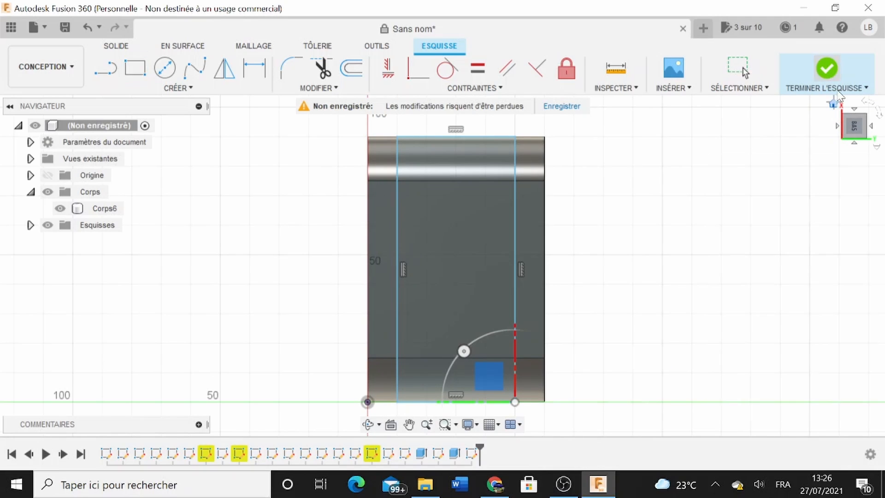
# Move the rectangle sketch 30 mm along Z, straight away from the bracket's underside.
pyautogui.click(838, 133)
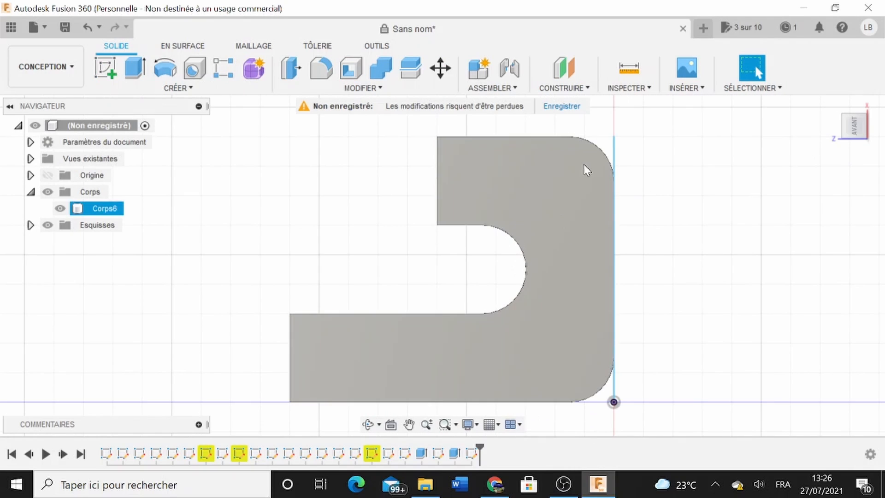
pyautogui.click(616, 154)
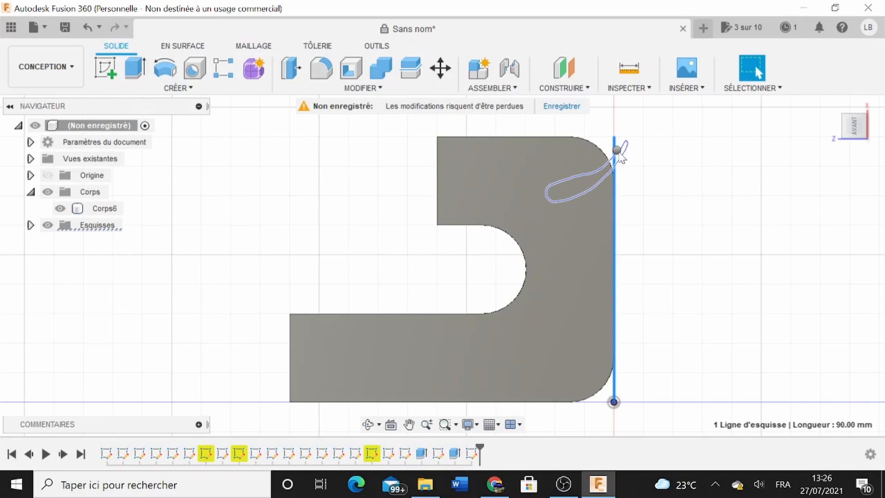
pyautogui.rightClick(621, 156)
pyautogui.click(579, 170)
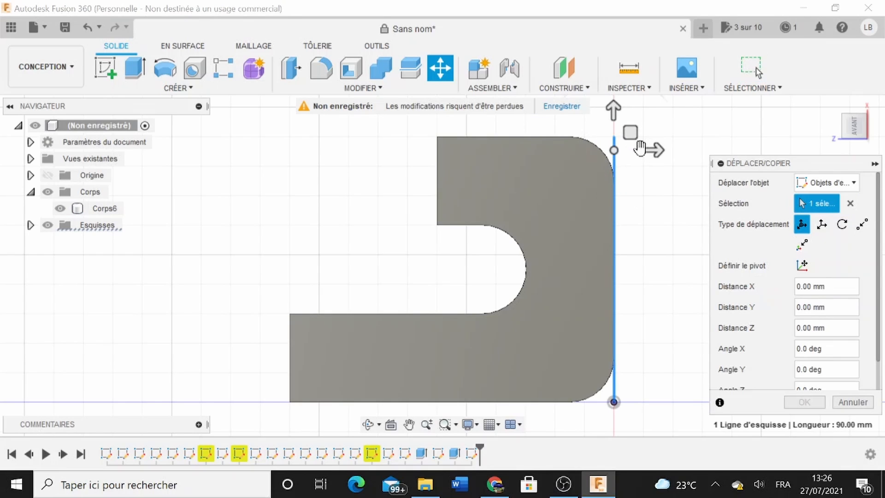
pyautogui.moveTo(640, 148)
pyautogui.mouseDown()
pyautogui.moveTo(725, 159)
pyautogui.moveTo(717, 158)
pyautogui.mouseUp()
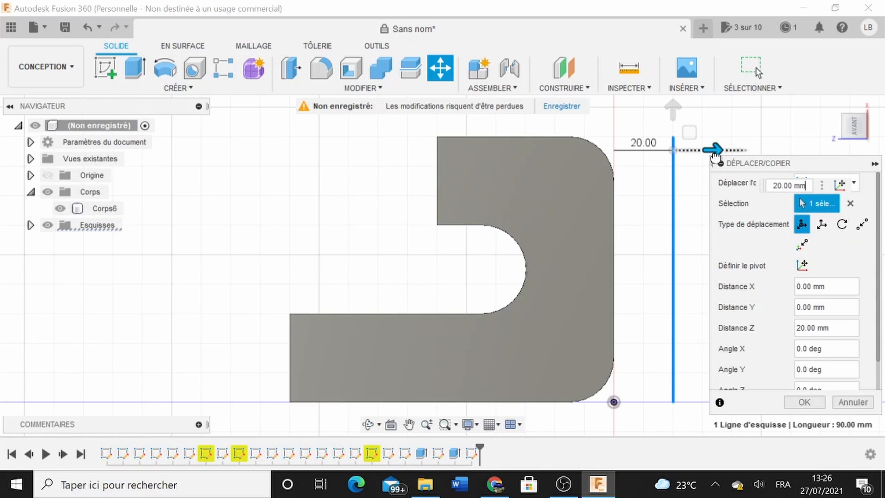
pyautogui.moveTo(716, 158); pyautogui.dragTo(741, 149)
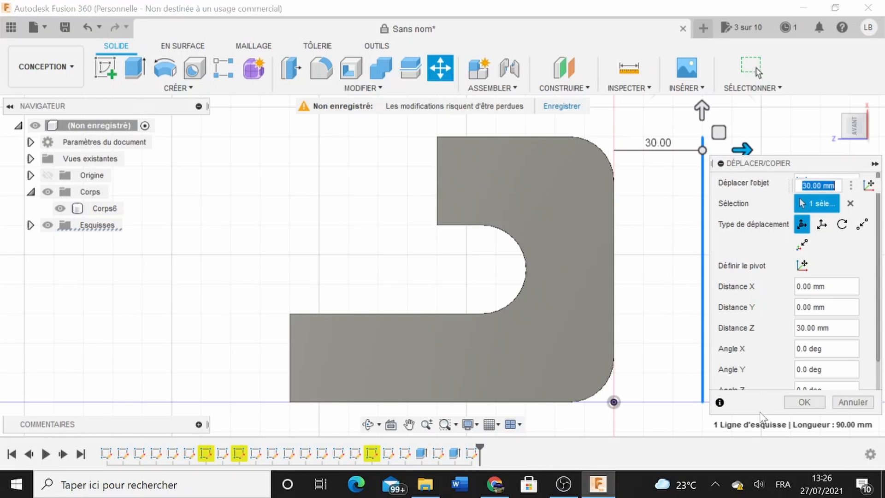
pyautogui.click(804, 402)
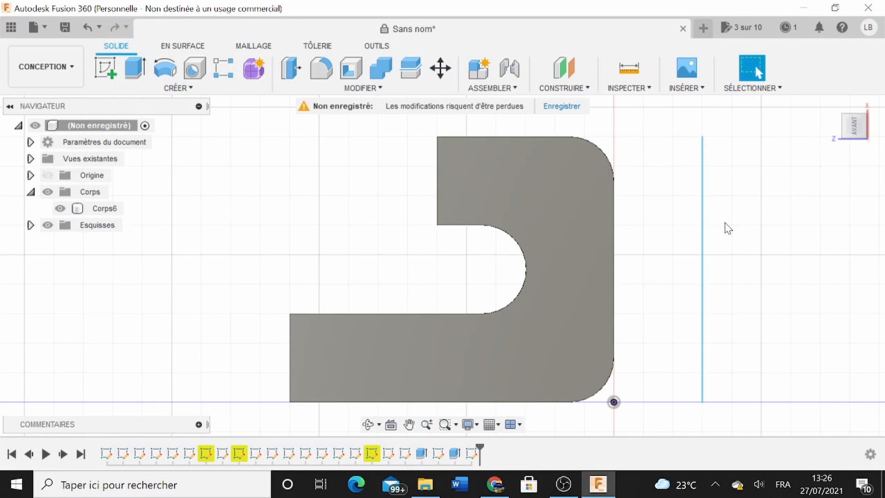
# Extrude the offset rectangle by -50 mm into the bracket's base as a new body.
pyautogui.click(705, 236)
pyautogui.click(135, 68)
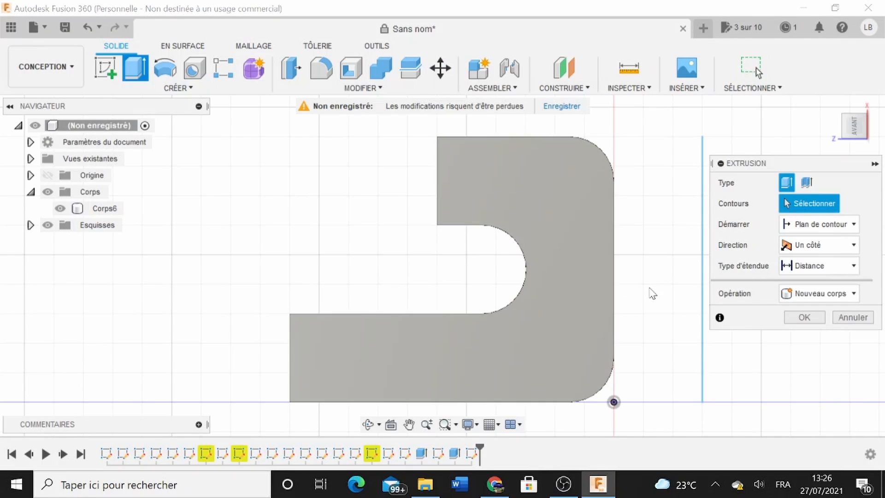
pyautogui.click(703, 214)
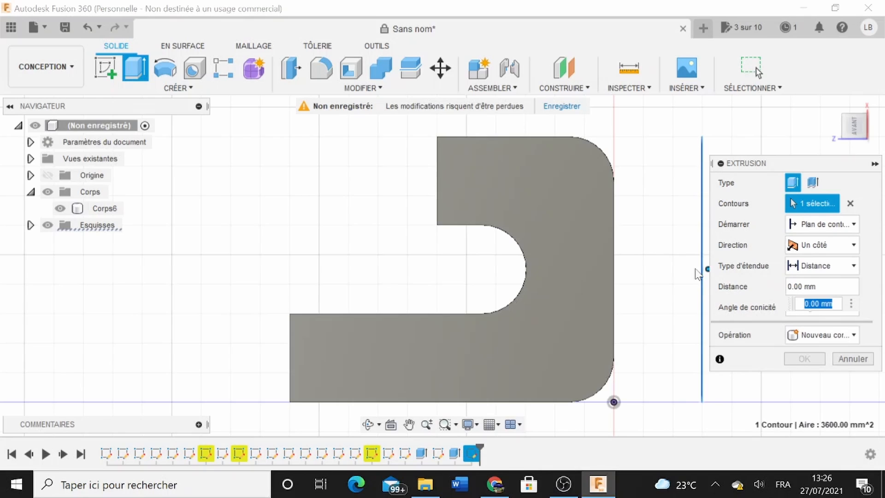
pyautogui.scroll(2, 698, 279)
pyautogui.scroll(-3, 698, 279)
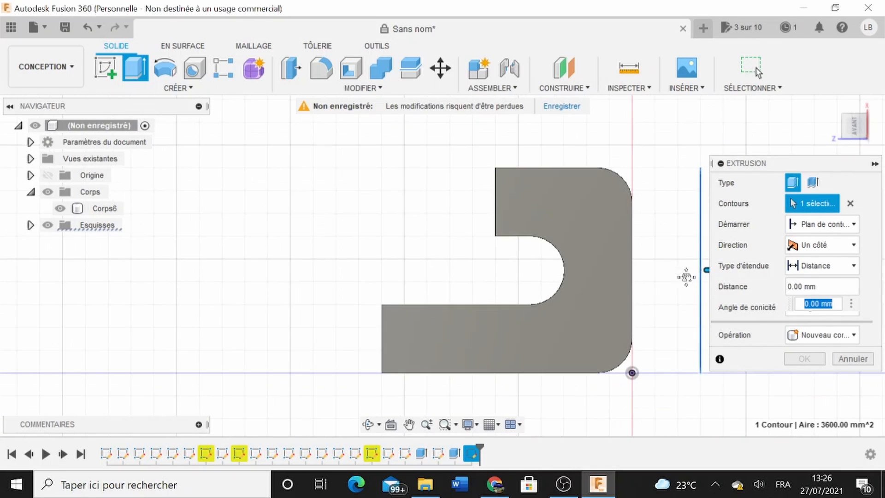
pyautogui.moveTo(686, 276); pyautogui.dragTo(610, 293, button='middle')
pyautogui.moveTo(641, 286); pyautogui.dragTo(533, 302)
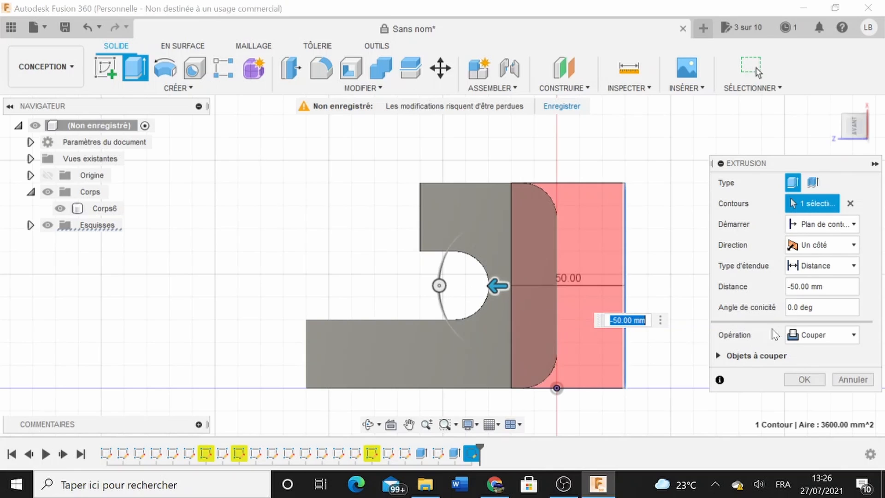
pyautogui.click(827, 336)
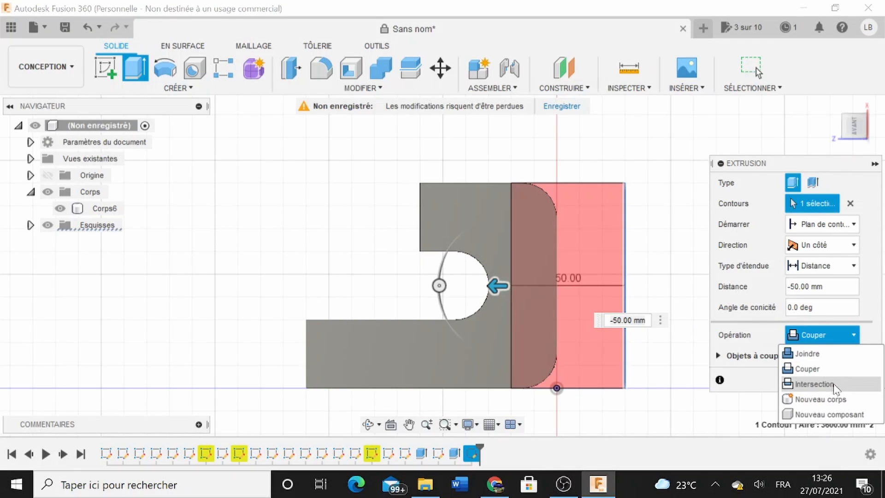
pyautogui.click(853, 403)
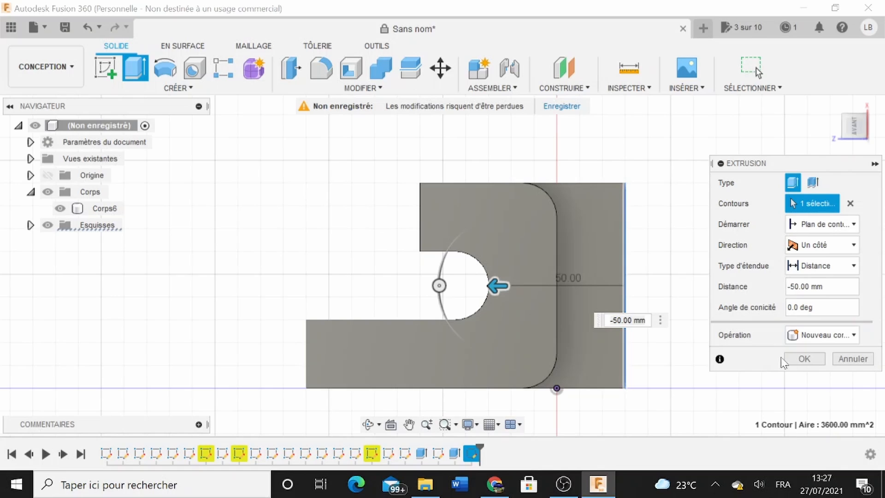
pyautogui.click(800, 361)
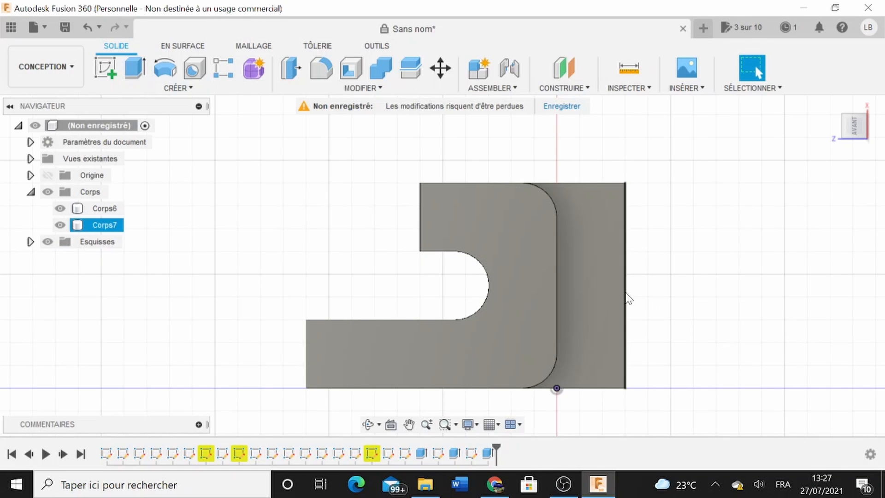
# Fillet the new block's outer 40 mm edge farthest from the origin with a 10 mm radius.
pyautogui.click(338, 88)
pyautogui.click(324, 119)
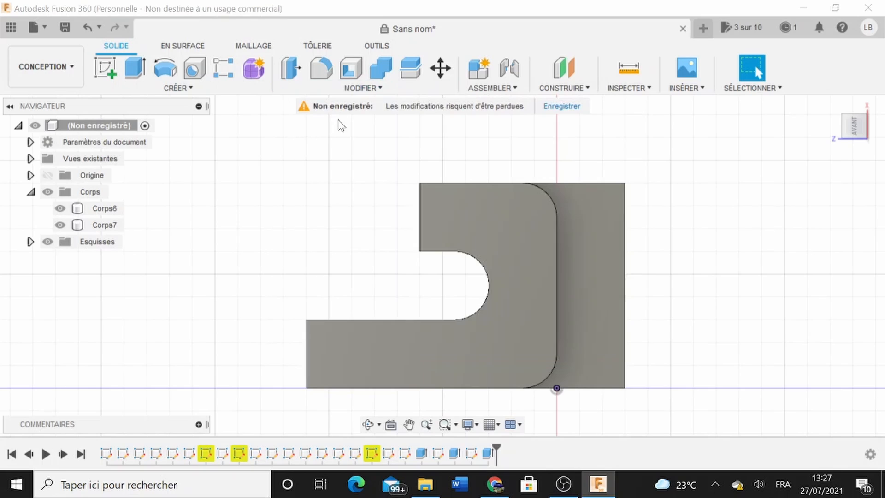
pyautogui.moveTo(506, 213); pyautogui.dragTo(387, 220, button='middle')
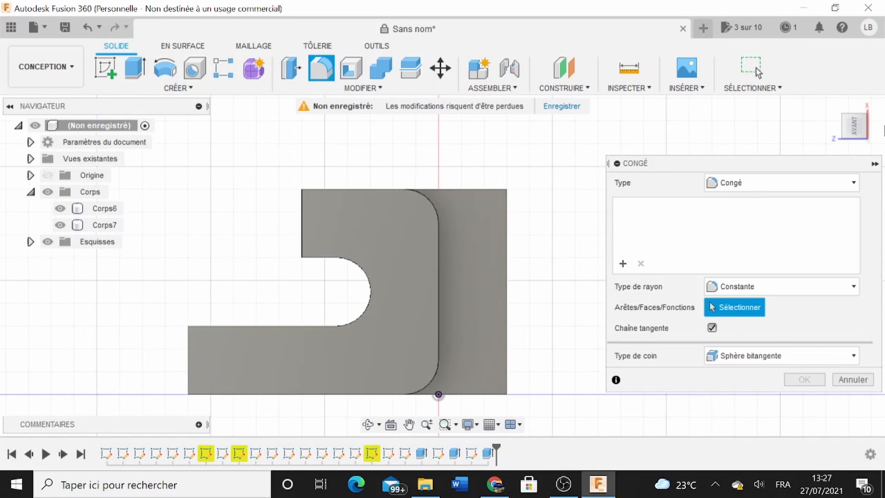
pyautogui.click(870, 130)
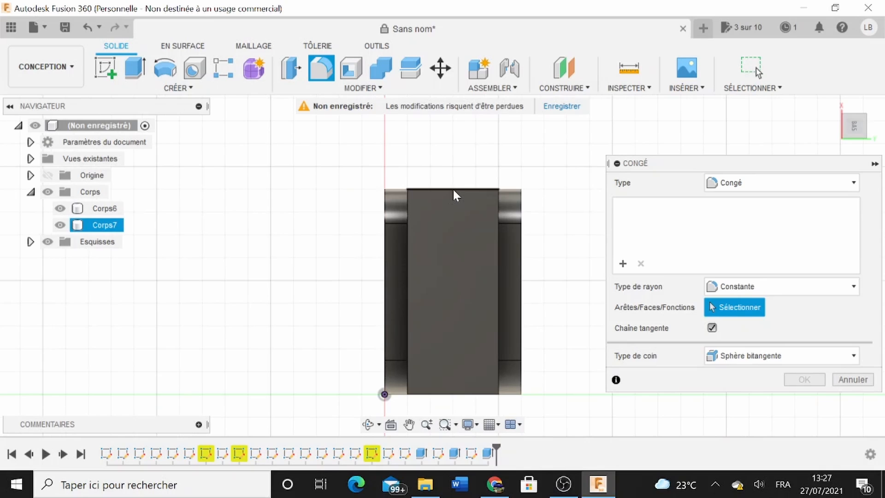
pyautogui.click(453, 188)
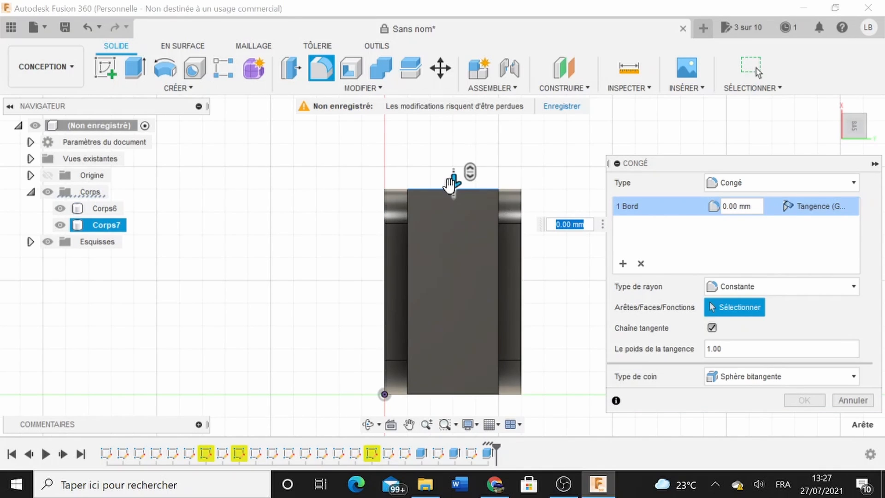
pyautogui.write('10')
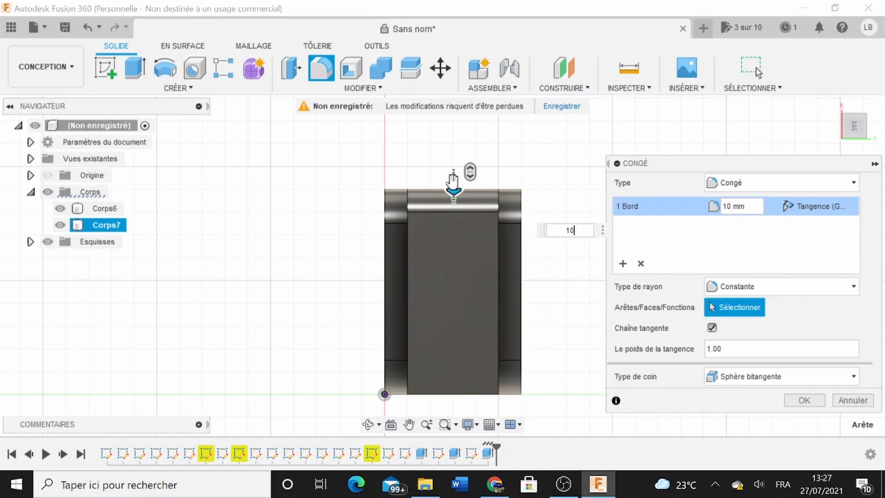
pyautogui.press('Return')
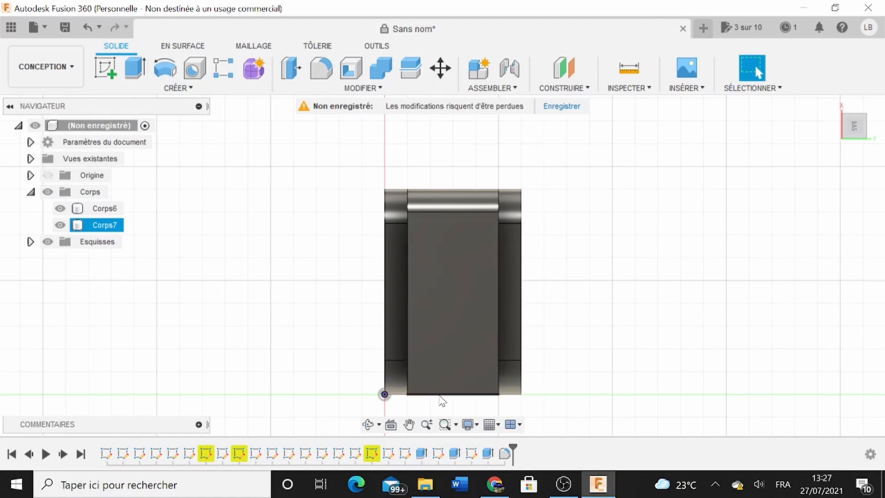
# Fillet the opposite outer edge of the block, on the origin side, with a 10 mm radius.
pyautogui.click(442, 402)
pyautogui.click(304, 89)
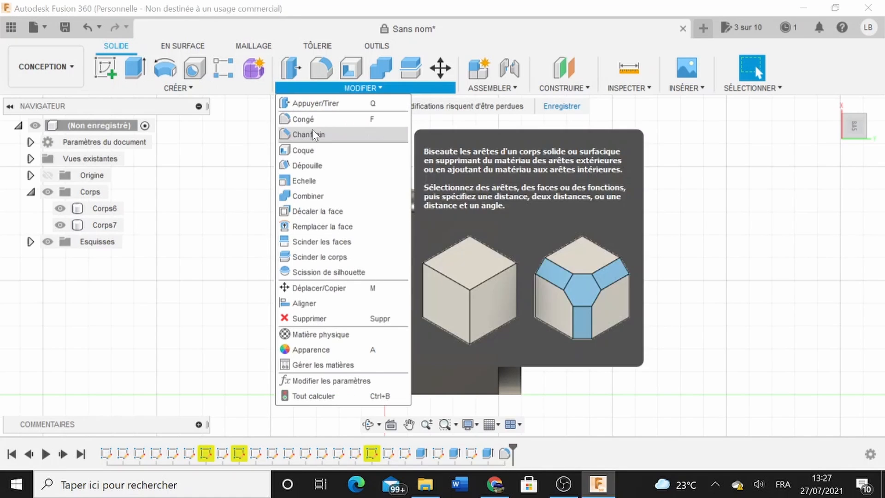
pyautogui.click(304, 119)
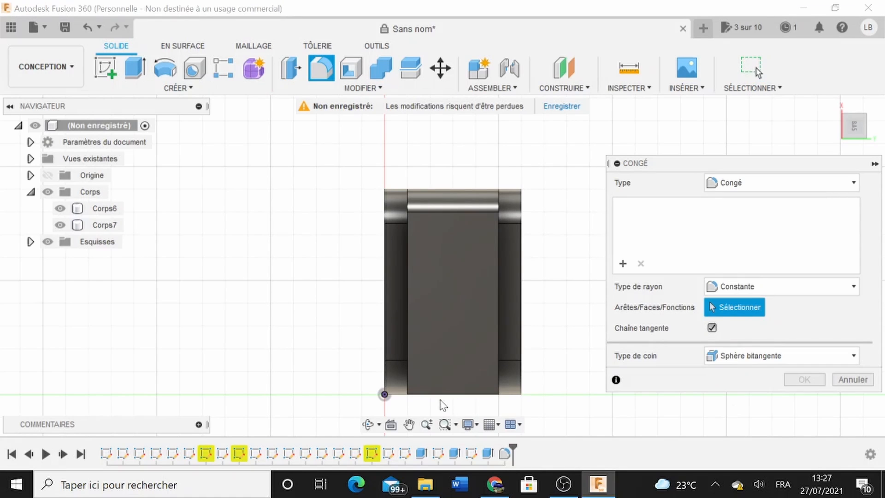
pyautogui.click(445, 394)
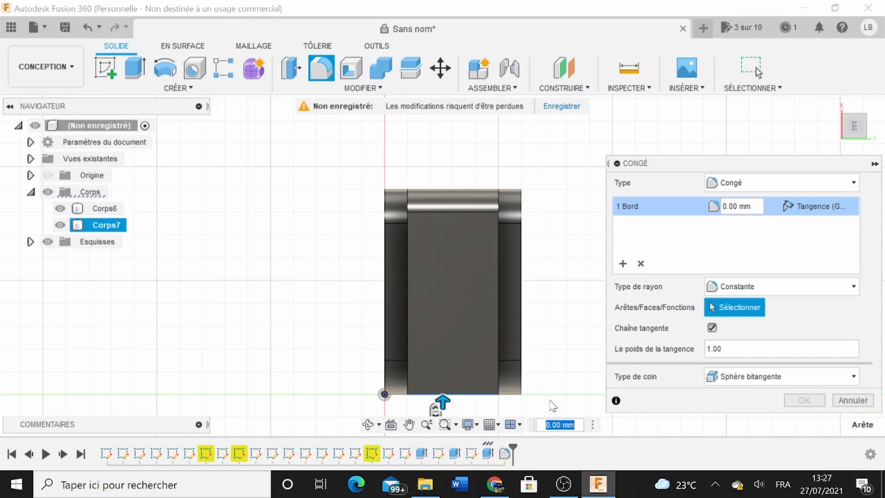
pyautogui.write('10')
pyautogui.press('Return')
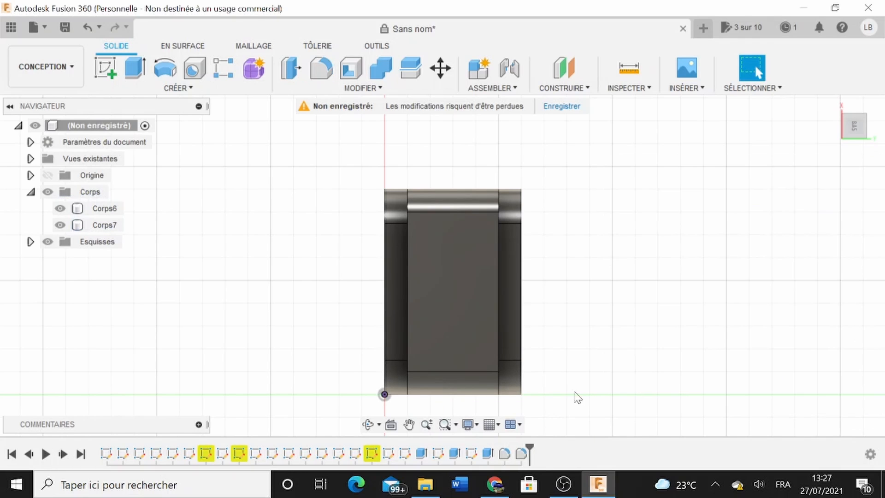
# Examine the finished bracket from the front and from its front-right edge, checking the notch, the through hole and the filleted base block.
pyautogui.click(835, 127)
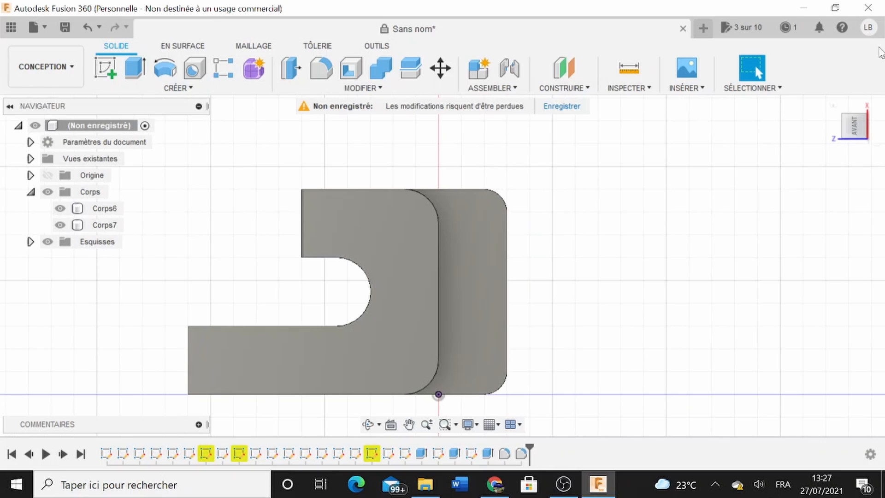
pyautogui.click(868, 107)
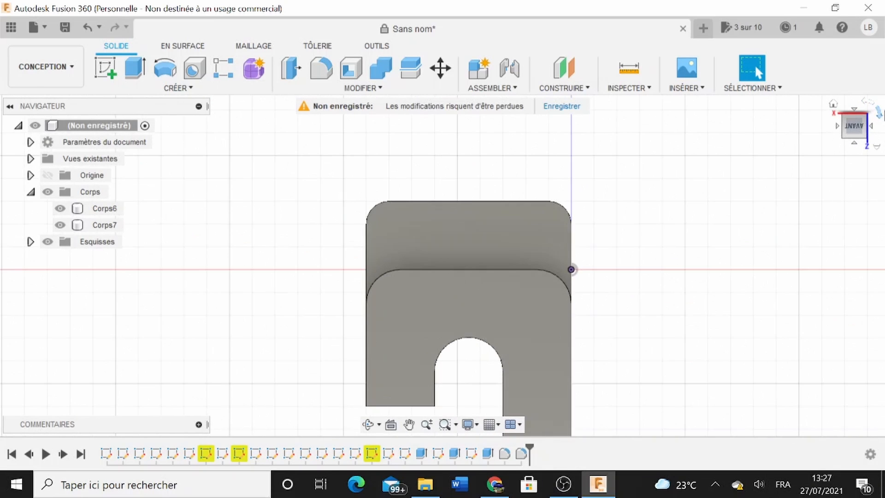
pyautogui.click(880, 111)
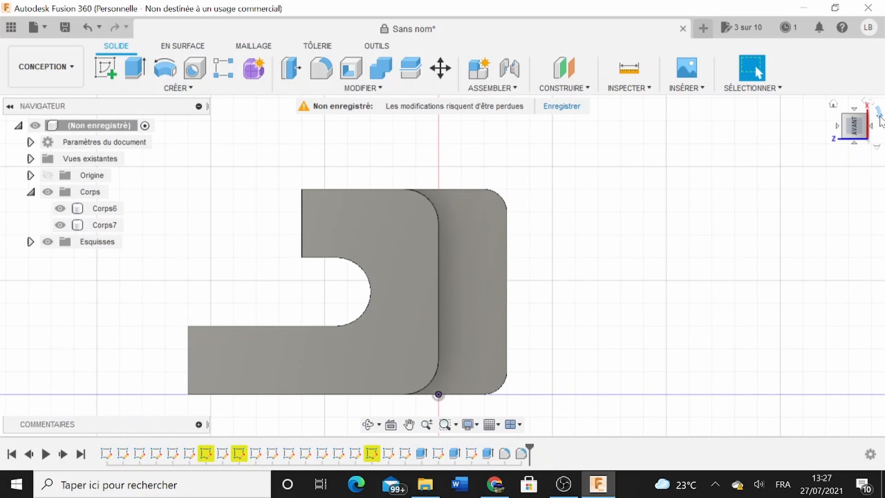
pyautogui.click(880, 117)
pyautogui.click(866, 125)
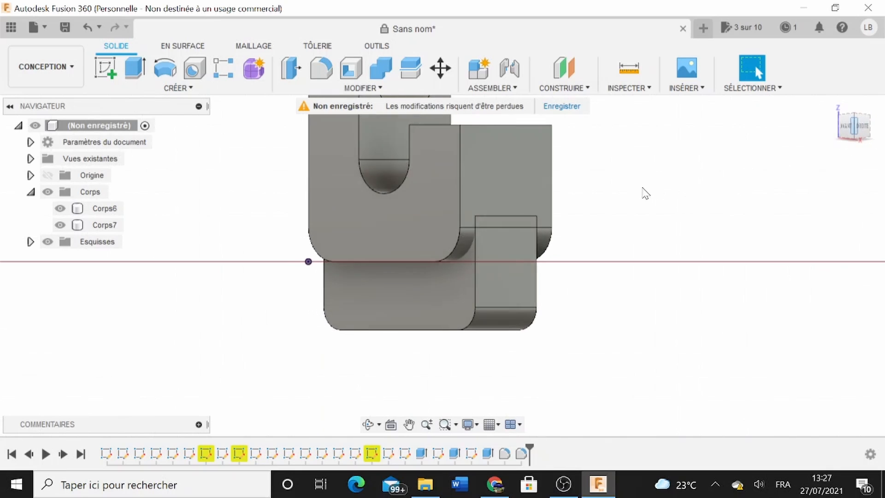
pyautogui.moveTo(606, 221); pyautogui.dragTo(605, 304, button='middle')
pyautogui.scroll(3, 617, 311)
pyautogui.scroll(-6, 618, 311)
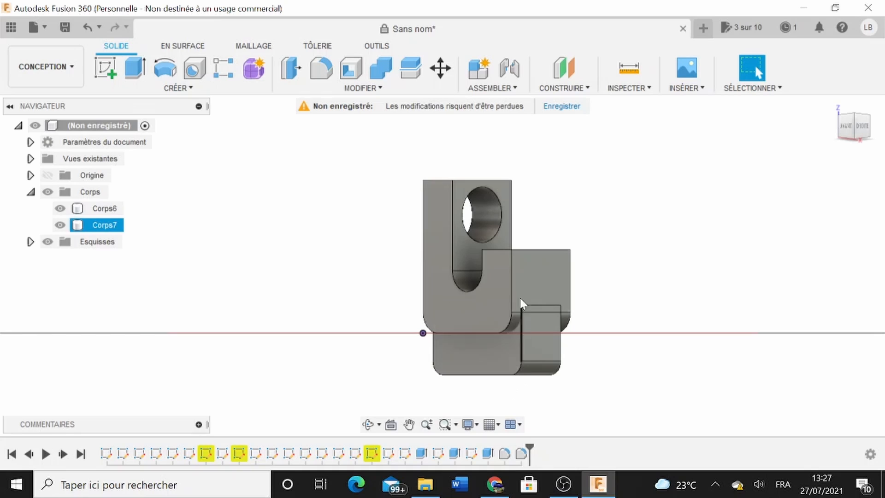
pyautogui.click(489, 291)
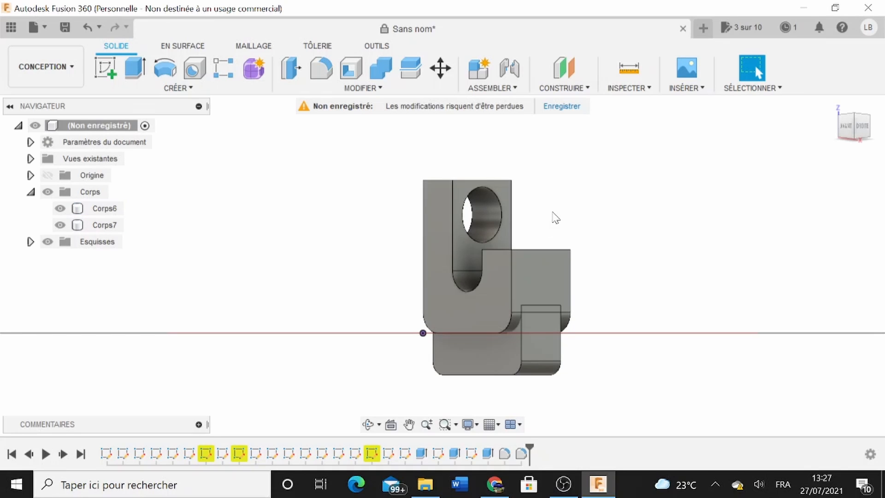
pyautogui.scroll(3, 525, 207)
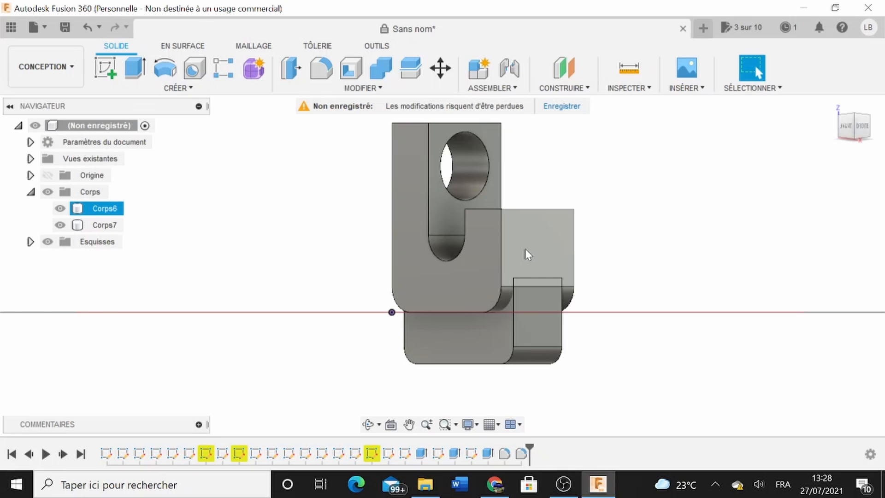
pyautogui.moveTo(563, 173); pyautogui.dragTo(561, 201, button='middle')
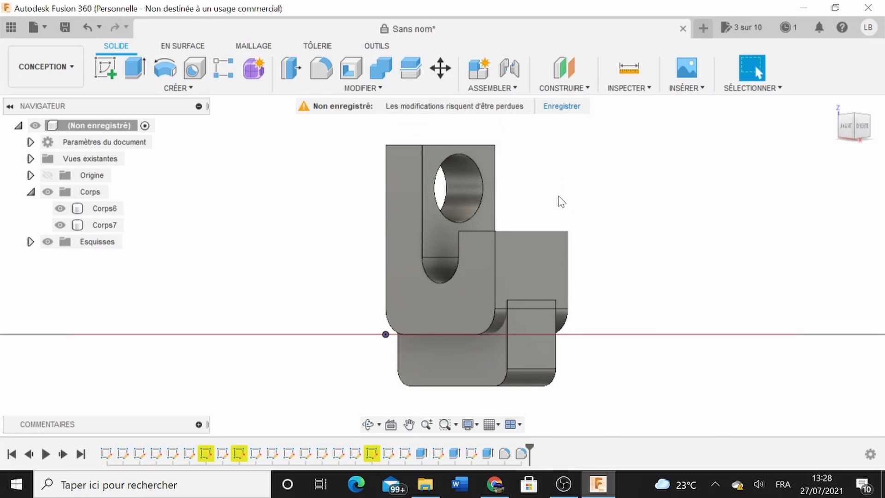